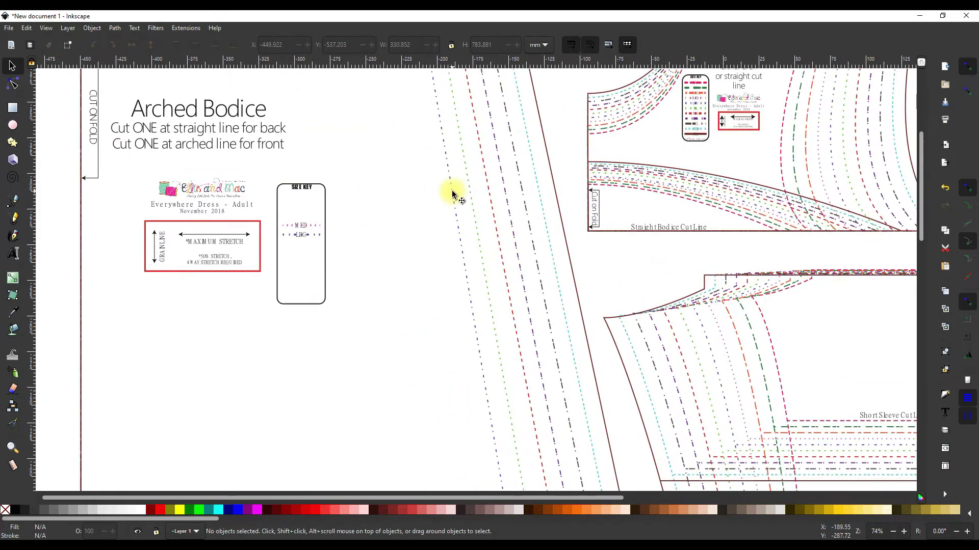
- Delete the size lines other than medium and large from the dress bottom piece
scroll(703, 219, up, 10)
scroll(725, 306, up, 3)
scroll(622, 269, down, 2)
key(ctrl+z)
scroll(415, 246, down, 3)
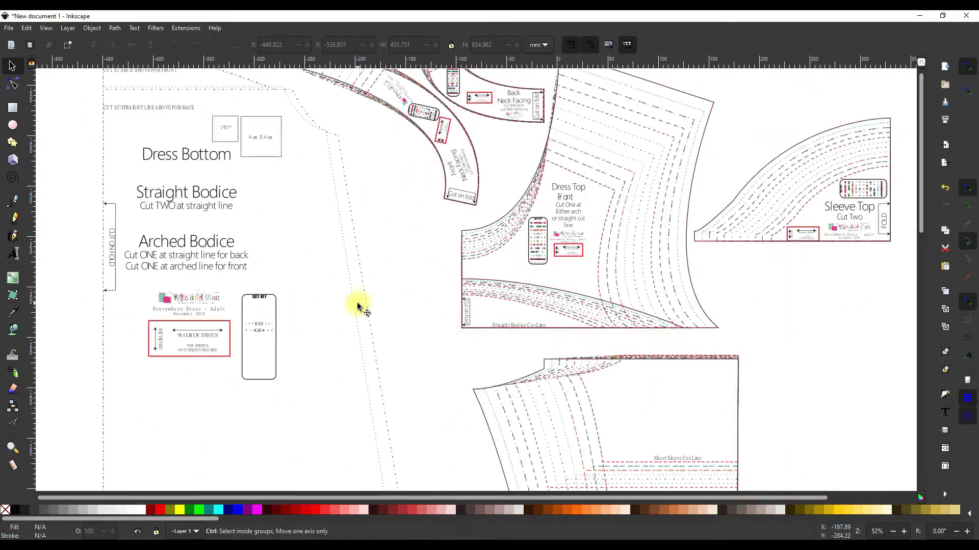
- Delete the size lines other than medium and large from the front and back neck facings
scroll(321, 207, up, 3)
scroll(523, 325, down, 6)
scroll(427, 421, up, 4)
scroll(426, 422, down, 4)
scroll(460, 323, up, 4)
drag(203, 308, 110, 186)
key(Delete)
drag(507, 296, 447, 366)
scroll(447, 366, down, 2)
scroll(677, 339, up, 3)
scroll(360, 219, up, 3)
scroll(397, 234, up, 2)
scroll(439, 380, down, 5)
drag(303, 208, 467, 250)
key(Delete)
drag(450, 339, 321, 214)
key(Delete)
- Remove the size keys and leftover surplus lines from the neck facing pieces
scroll(267, 407, up, 6)
key(Delete)
click(295, 145)
key(Delete)
click(306, 104)
key(Delete)
click(352, 191)
- Delete the surplus outline sizes from the dress top front, keeping only medium and large
key(Delete)
drag(556, 487, 292, 229)
drag(535, 297, 222, 56)
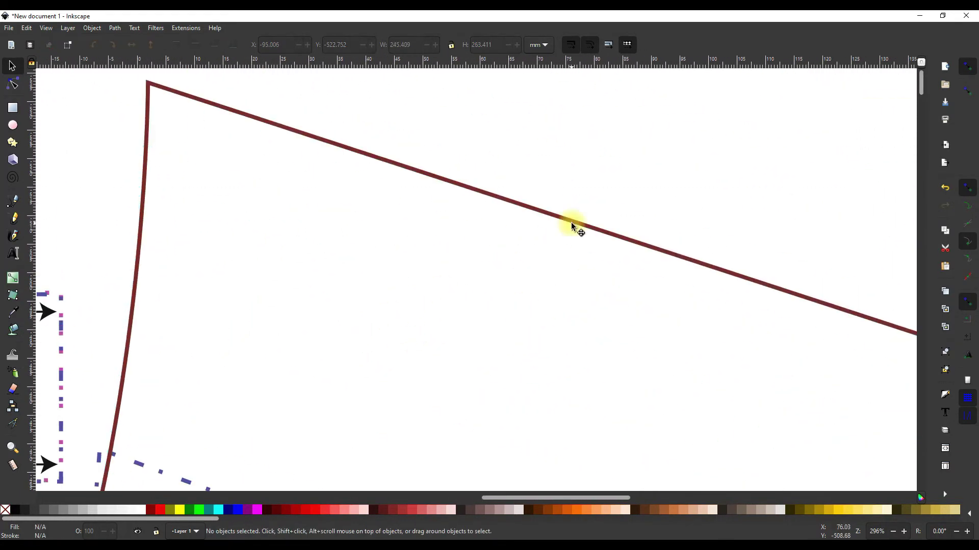
click(572, 227)
key(Delete)
scroll(572, 227, down, 3)
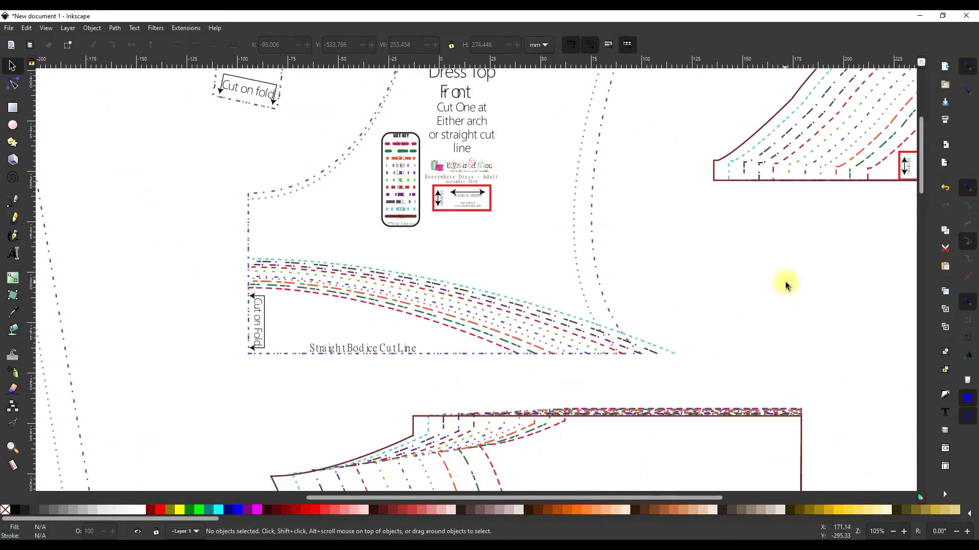
- Ungroup the dress top front and delete the surplus arched size lines above the straight bodice cut line
click(612, 354)
key(ctrl+shift+g)
click(670, 375)
drag(255, 323, 201, 322)
drag(242, 246, 354, 317)
- Delete the size lines other than medium and large from the sleeve top piece
scroll(327, 212, up, 4)
scroll(328, 212, right, 3)
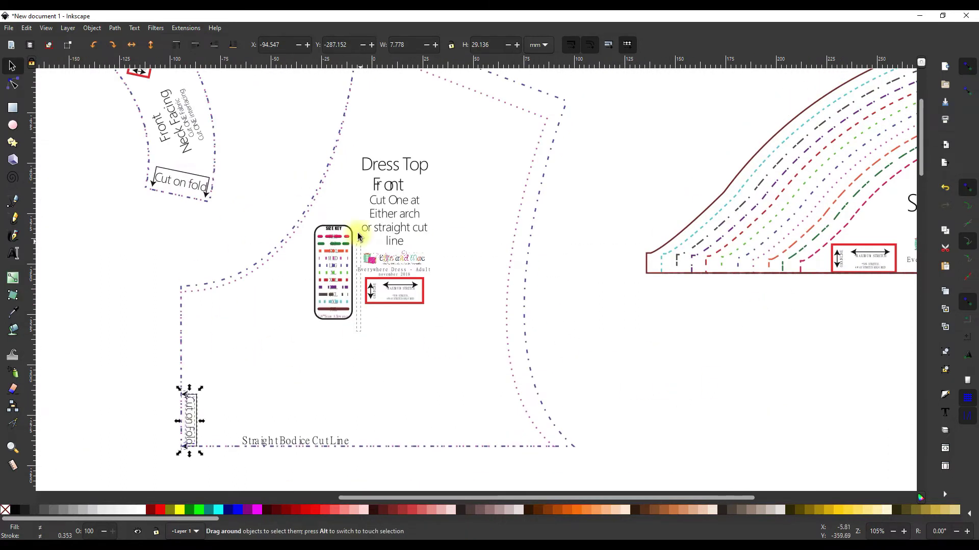
scroll(557, 335, right, 10)
scroll(558, 335, up, 4)
scroll(557, 335, right, 3)
click(412, 215)
key(Delete)
click(427, 223)
- Delete the short sleeve cut lines and their label from the sleeve bottom piece
key(Delete)
scroll(620, 216, down, 20)
scroll(721, 270, left, 15)
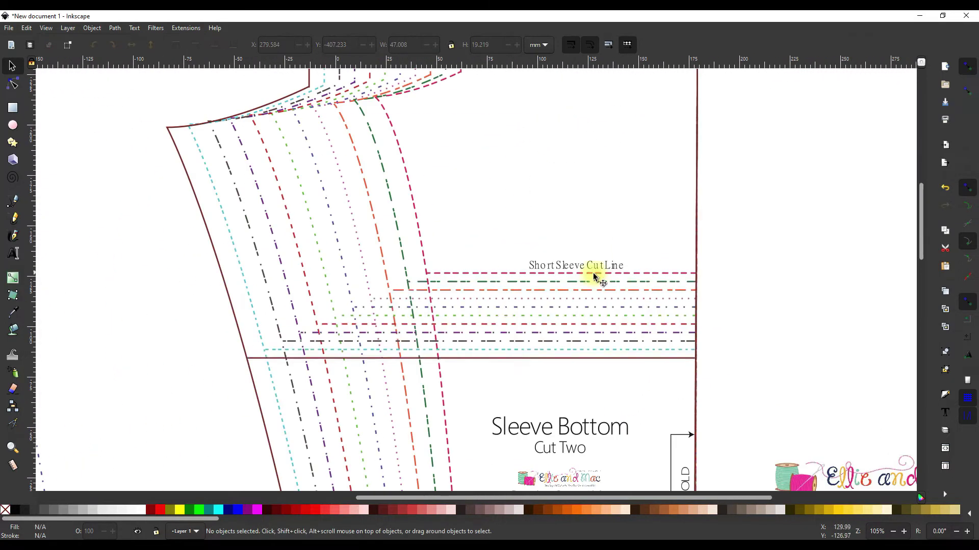
drag(721, 270, 206, 378)
key(Delete)
click(603, 268)
key(ctrl+shift+g)
scroll(626, 301, down, 20)
- Delete the remaining surplus size lines from the sleeve bottom, keeping medium and large
key(Delete)
click(601, 179)
key(Delete)
scroll(530, 189, up, 6)
click(551, 179)
key(Delete)
scroll(562, 259, up, 5)
scroll(742, 365, down, 7)
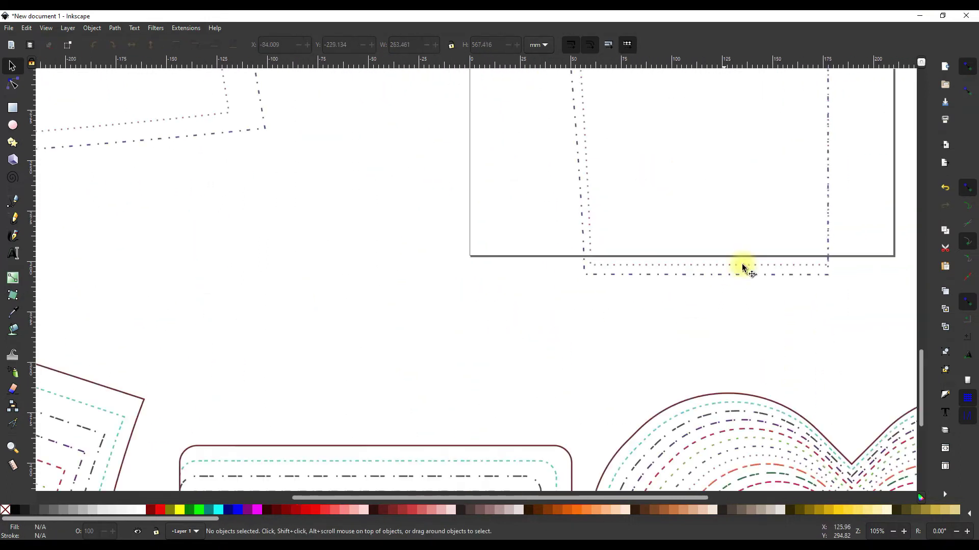
- Delete the surplus size lines from the back dress top, keeping medium and large
scroll(714, 241, up, 7)
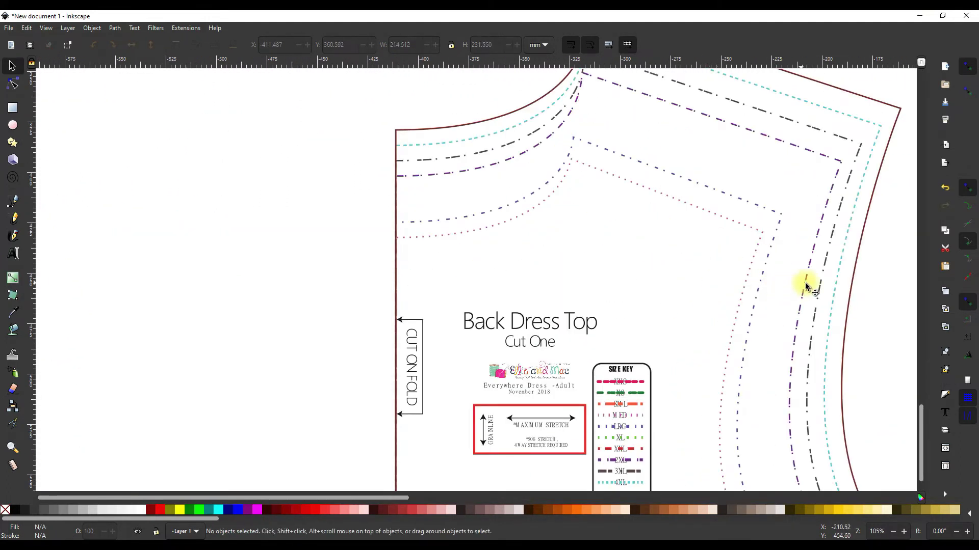
scroll(640, 284, down, 5)
scroll(565, 385, down, 7)
scroll(607, 433, up, 1)
- Move the sleeve top and sleeve bottom pieces next to each other
drag(607, 434, 721, 344)
drag(579, 232, 705, 448)
drag(649, 283, 778, 274)
click(710, 190)
drag(709, 190, 785, 220)
click(806, 226)
- Align the sleeve top above the sleeve bottom along the fold edge, overlapping their joining seam allowances
scroll(797, 241, up, 8)
scroll(746, 214, down, 2)
drag(495, 167, 495, 192)
click(406, 251)
drag(407, 252, 546, 311)
key(ctrl+z)
drag(826, 404, 589, 367)
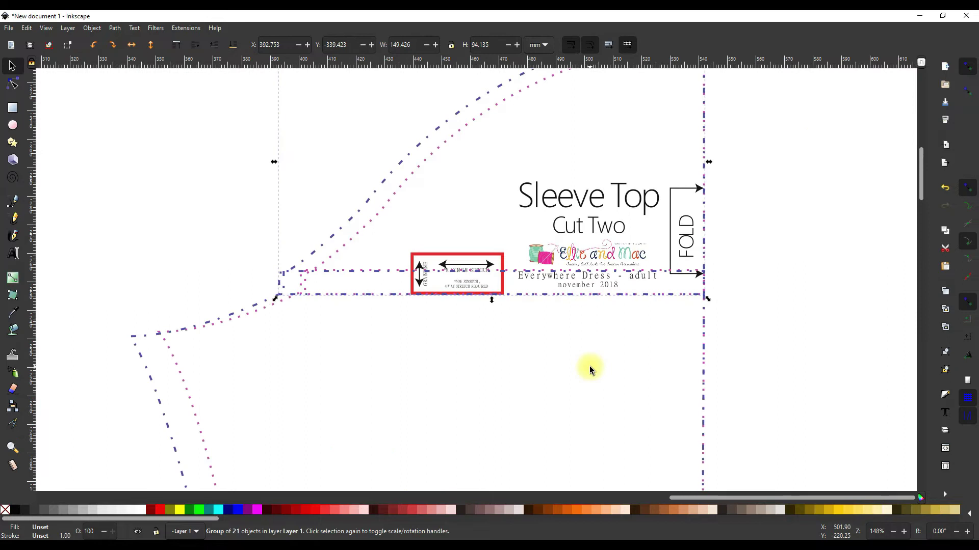
- Group all parts of the back neck facing and move the piece aside
scroll(818, 128, down, 5)
scroll(644, 239, up, 3)
scroll(365, 159, down, 1)
drag(449, 143, 581, 234)
drag(532, 175, 537, 174)
key(ctrl+z)
scroll(475, 225, up, 7)
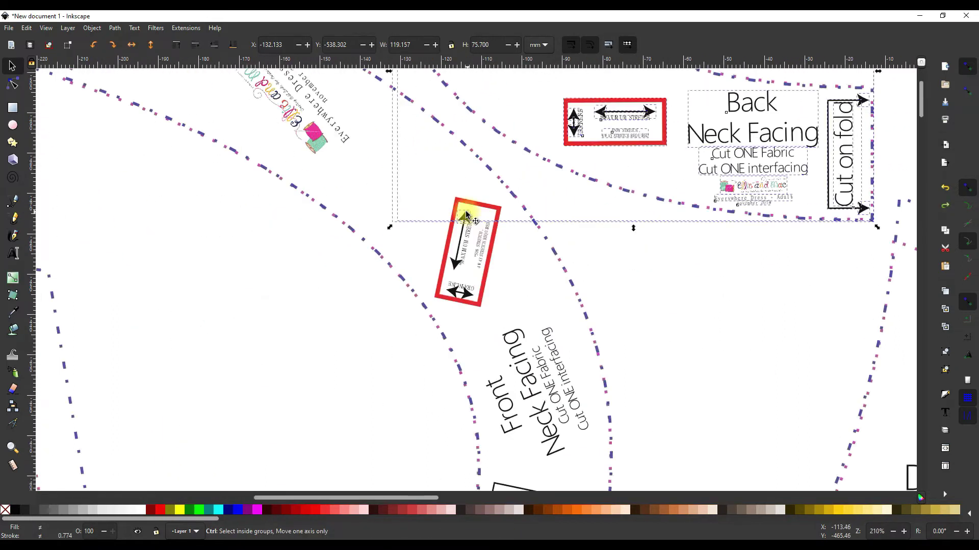
key(ctrl+g)
scroll(651, 204, down, 12)
drag(692, 189, 796, 157)
- Group all parts of the front neck facing and move the piece aside
scroll(693, 171, up, 6)
drag(502, 106, 731, 358)
key(ctrl+g)
scroll(653, 240, down, 6)
drag(650, 240, 751, 176)
- Rearrange the dress top and dress bottom pieces for joining at the bodice seam
scroll(638, 250, down, 6)
click(458, 397)
scroll(402, 408, up, 1)
drag(402, 409, 427, 273)
click(500, 397)
scroll(439, 317, up, 4)
click(470, 287)
scroll(786, 312, down, 2)
click(674, 242)
drag(782, 313, 806, 218)
click(839, 280)
click(641, 242)
scroll(637, 265, up, 4)
- Ungroup the pattern piece and delete its unneeded parts
drag(638, 265, 673, 360)
key(ctrl+shift+g)
drag(688, 269, 845, 457)
key(Delete)
scroll(649, 384, down, 4)
drag(650, 383, 548, 289)
- Position the front dress top over the dress bottom, matching their fold edges and bodice cut lines
drag(547, 457, 324, 153)
drag(509, 253, 486, 256)
key(ctrl+z)
scroll(486, 256, down, 11)
drag(526, 369, 447, 299)
scroll(645, 361, up, 12)
drag(507, 305, 358, 305)
click(712, 223)
drag(720, 224, 432, 172)
scroll(484, 204, up, 4)
drag(336, 211, 340, 217)
scroll(758, 384, down, 6)
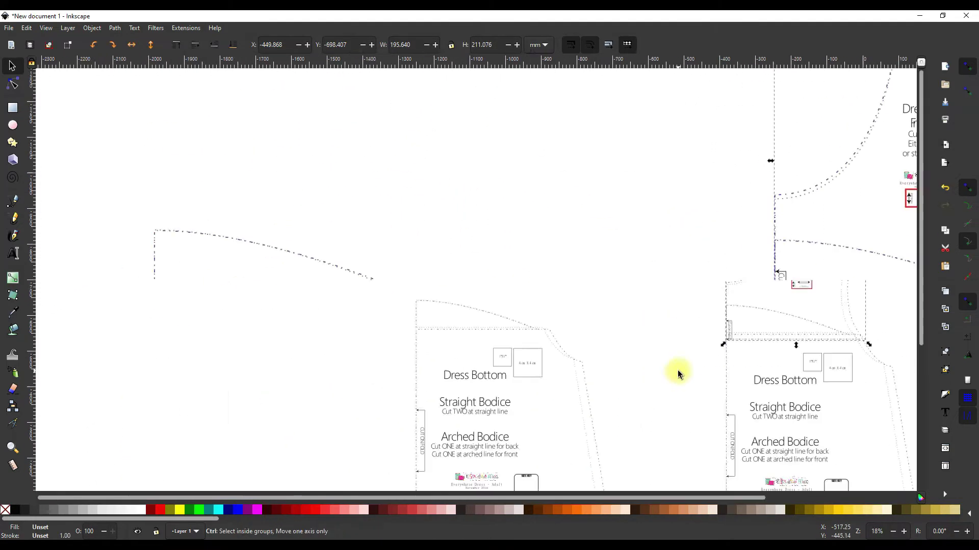
- Align the back dress top with the other dress bottom along the fold edge and group the two pieces
scroll(618, 142, up, 6)
scroll(618, 142, up, 7)
drag(289, 247, 345, 240)
scroll(535, 206, down, 4)
click(559, 221)
drag(559, 220, 522, 201)
drag(423, 469, 609, 110)
key(ctrl+g)
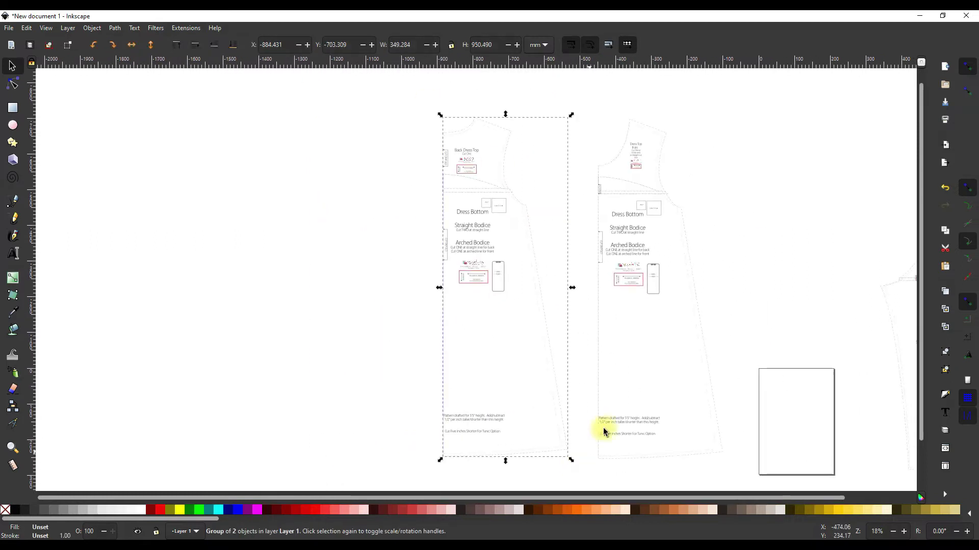
- Duplicate the grouped back dress, flip the copy horizontally and join it to the original along the fold line
key(ctrl+c)
key(ctrl+v)
key(h)
drag(656, 172, 442, 349)
scroll(449, 117, up, 5)
scroll(708, 332, down, 6)
- Group the front dress top and bottom, join a horizontally flipped copy along the fold line, and move the full dress up and right
drag(441, 167, 553, 446)
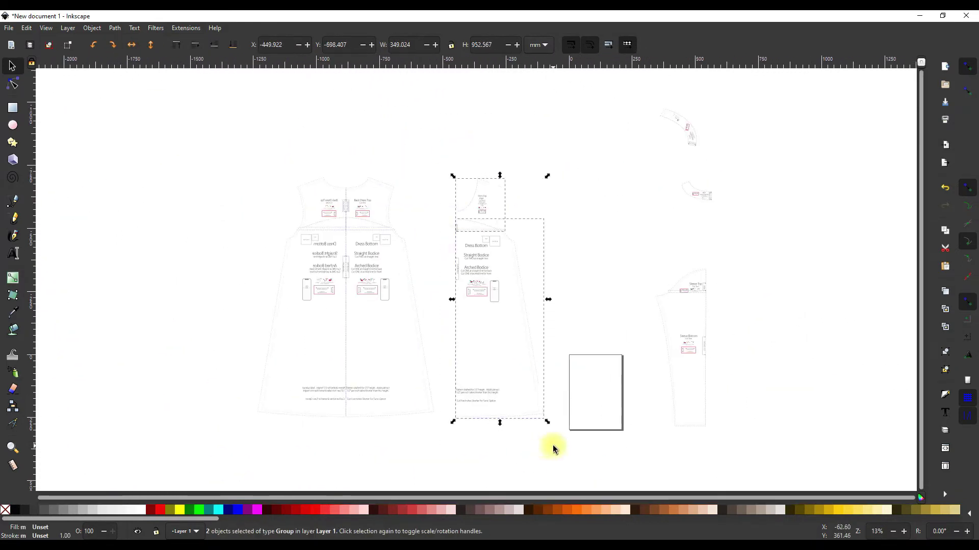
key(ctrl+g)
key(ctrl+c)
key(ctrl+v)
key(h)
drag(496, 280, 455, 264)
shift+click(461, 219)
scroll(461, 219, down, 1)
drag(408, 321, 446, 218)
click(561, 243)
scroll(562, 229, up, 6)
double_click(518, 396)
click(557, 394)
click(557, 394)
drag(352, 401, 120, 319)
key(ctrl+z)
drag(558, 399, 535, 414)
key(ctrl+z)
- Group the sleeve top with the sleeve bottom, checking their alignment with a temporary horizontal guide
drag(561, 184, 601, 378)
key(ctrl+z)
key(ctrl+g)
scroll(496, 339, up, 5)
drag(438, 63, 453, 332)
click(455, 331)
scroll(520, 194, down, 6)
scroll(574, 197, down, 4)
key(Delete)
scroll(650, 135, down, 4)
- Duplicate the grouped sleeve, flip the copy horizontally and align it with the original along the fold edge
click(599, 352)
key(ctrl+d)
drag(598, 352, 657, 363)
key(h)
drag(652, 309, 640, 289)
- Raise the sleeve cap's peak node at the fold and pull its outer curve handle up to form a taller cap
drag(578, 246, 674, 381)
key(n)
scroll(632, 271, up, 3)
click(677, 337)
drag(656, 332, 657, 275)
click(644, 333)
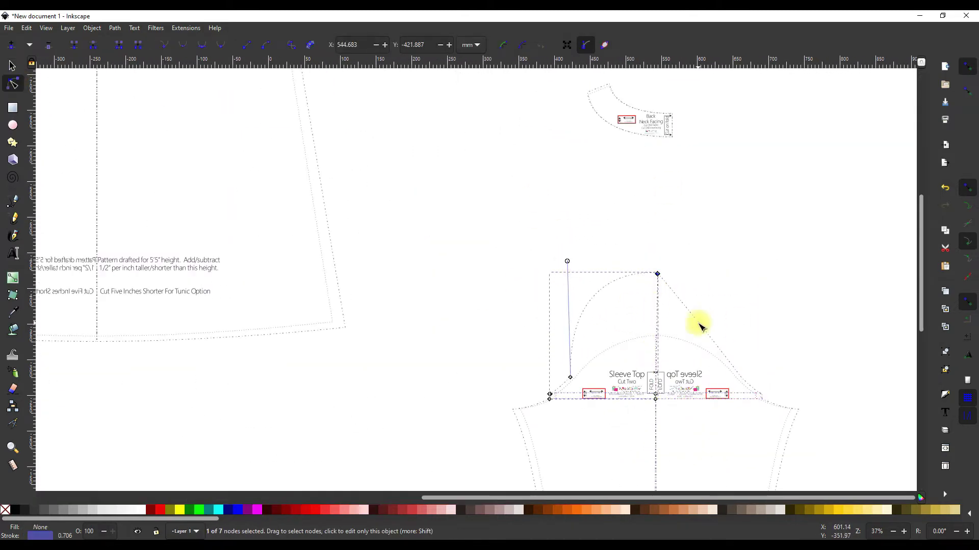
drag(603, 331, 567, 261)
- Delete the mirrored copy of the sleeve
scroll(663, 286, down, 4)
scroll(792, 342, down, 10)
key(s)
click(785, 316)
key(Delete)
- Fine-tune the nodes around the raised sleeve cap's peak on the remaining half sleeve
scroll(747, 330, up, 4)
key(n)
drag(715, 227, 695, 208)
click(677, 256)
click(664, 253)
click(666, 253)
scroll(700, 255, up, 4)
click(687, 219)
click(702, 273)
scroll(701, 274, down, 4)
scroll(850, 253, right, 6)
- Measure the height between the raised cap peak and the original inner cap line with a temporary rectangle, and delete the rectangle
key(r)
drag(683, 138, 703, 199)
click(287, 45)
click(289, 32)
key(Delete)
- Refine the raised sleeve cap curve and align its peak with the fold edge using a vertical guide
key(n)
drag(629, 134, 629, 144)
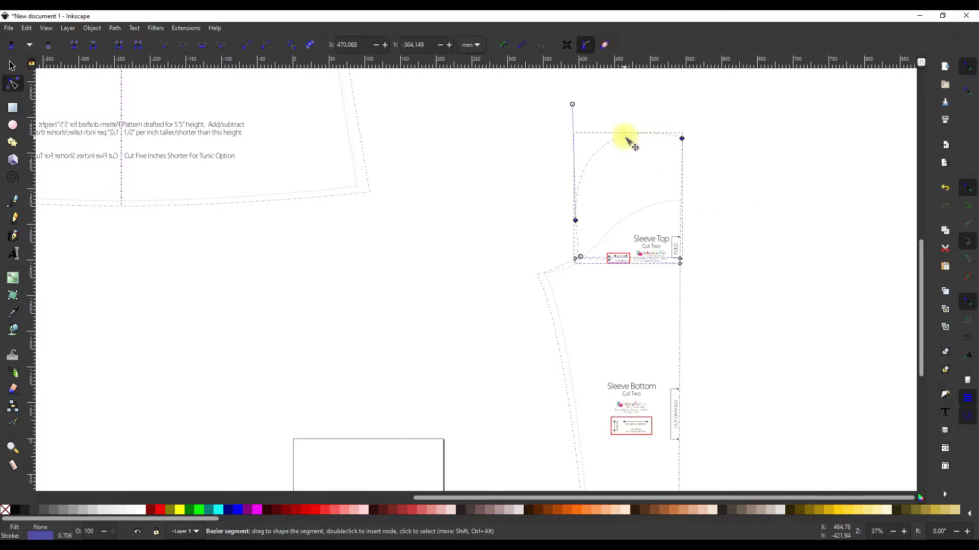
key(s)
mouse_move(32, 243)
mouse_down()
mouse_move(603, 248)
mouse_move(680, 259)
mouse_up()
scroll(715, 126, up, 2)
double_click(649, 153)
click(720, 209)
- Paste a copy of the reshaped half sleeve and remove the vertical guide at the fold edge
scroll(767, 244, down, 4)
drag(778, 330, 706, 261)
key(ctrl+v)
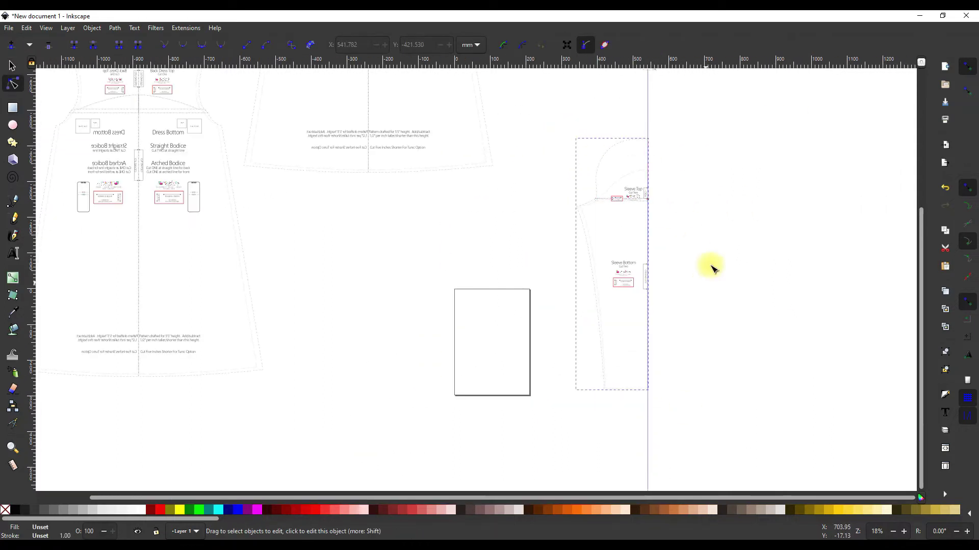
key(s)
click(658, 153)
key(Delete)
- Join the horizontally flipped sleeve copy to the original along the fold line, matching the cap peaks
drag(678, 128, 629, 93)
scroll(654, 149, up, 4)
key(n)
click(629, 109)
click(629, 112)
key(s)
click(694, 147)
scroll(693, 147, down, 4)
- Draw a rectangle about 5.33 by 20.39 in beside the sleeve bottom, spanning its length down to the hem
drag(553, 76, 666, 229)
key(r)
drag(659, 180, 707, 365)
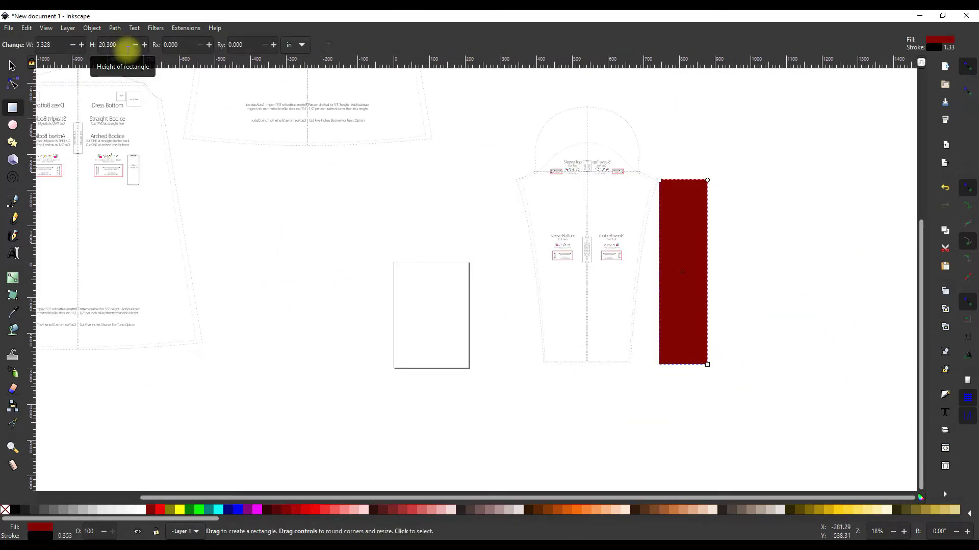
click(13, 278)
- Insert nodes on both outer edges of the lower sleeve at the same height, using a temporary horizontal guide
key(n)
scroll(590, 329, up, 4)
drag(407, 213, 400, 326)
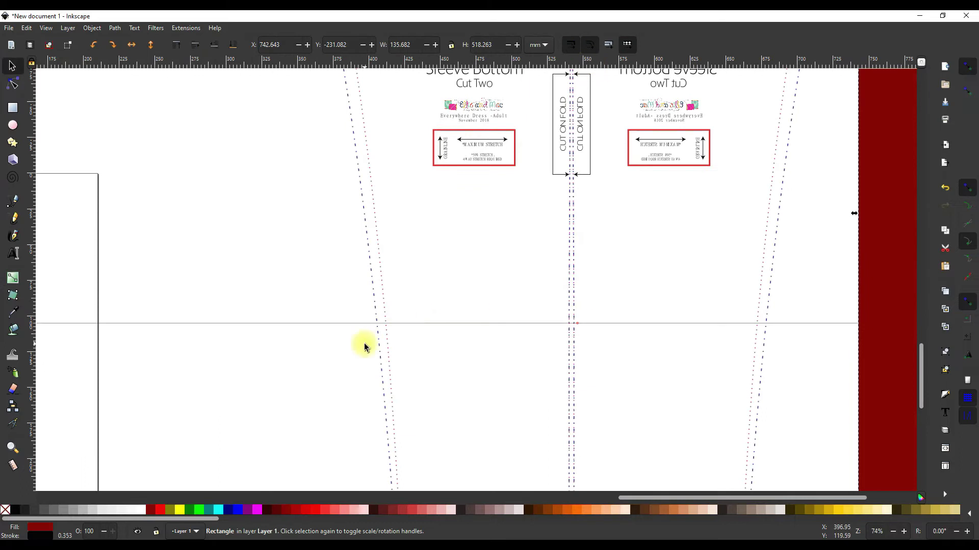
double_click(378, 323)
scroll(380, 323, up, 2)
drag(765, 321, 246, 306)
double_click(640, 306)
drag(184, 377, 226, 377)
drag(226, 377, 749, 331)
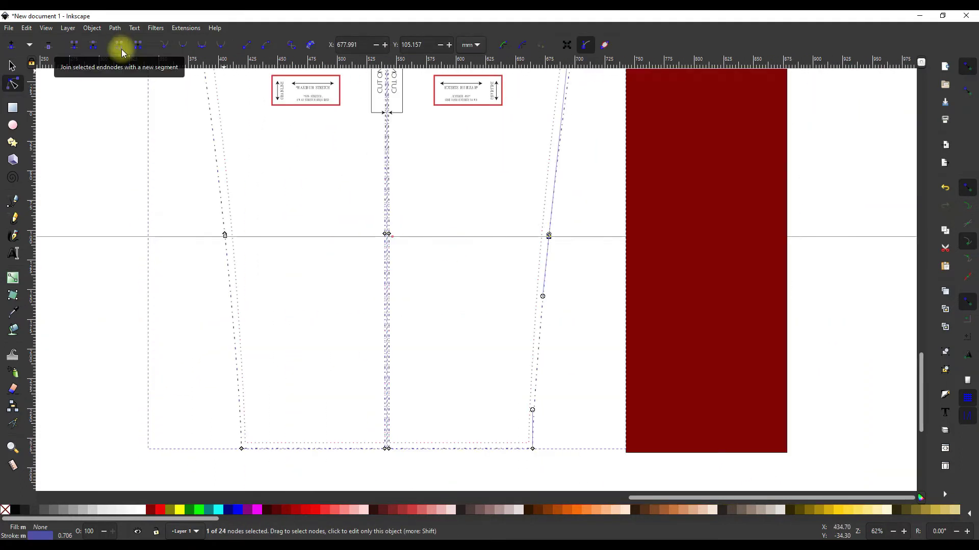
key(s)
key(Delete)
- Select the level nodes on the sleeve's outer edges and centre fold, and break the path at them
key(n)
click(225, 236)
click(225, 236)
shift+click(548, 236)
shift+drag(400, 242, 378, 224)
click(94, 47)
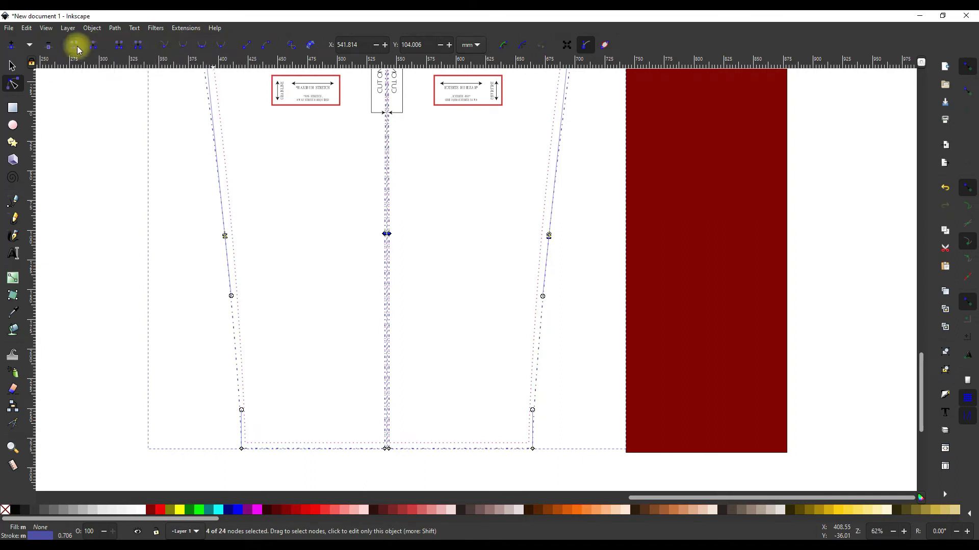
- Join the selected nodes at the sleeve's centre fold line
click(225, 280)
click(53, 49)
click(387, 234)
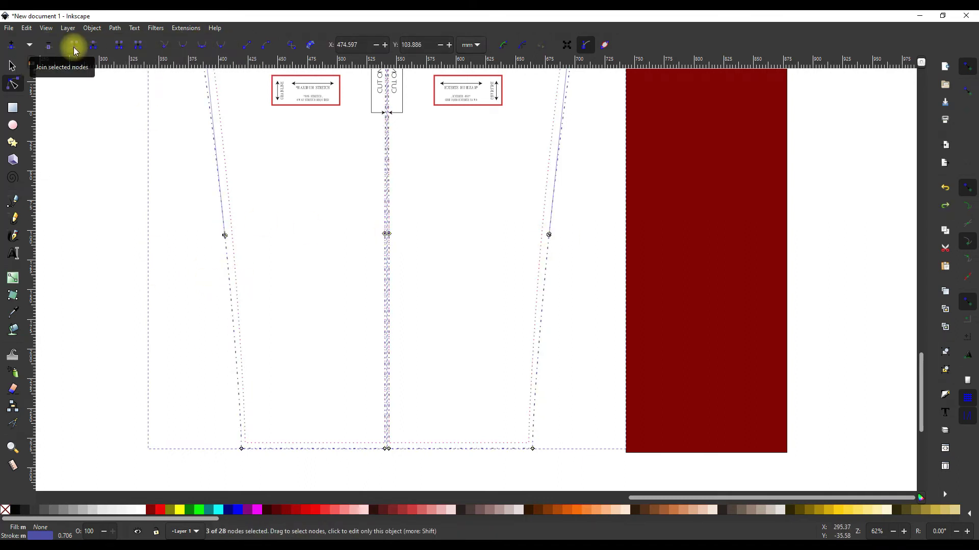
click(73, 47)
- Switch the units to inches and set the red rectangle's height to 2 in
click(12, 65)
click(229, 291)
drag(658, 215, 599, 331)
click(539, 45)
click(533, 47)
double_click(484, 45)
text(2)
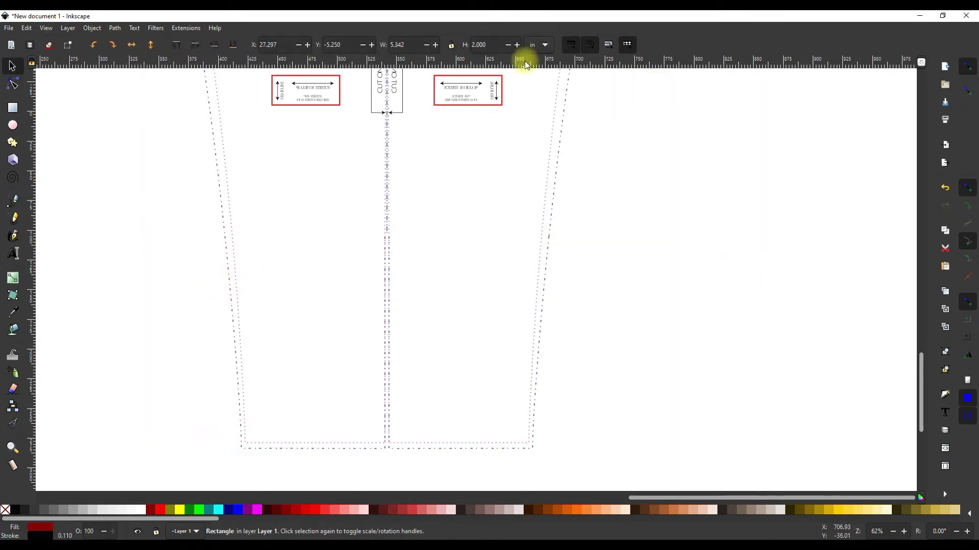
- Set the red rectangle's width to 16 in and place it across the lower sleeve
text(12)
scroll(673, 163, down, 4)
drag(418, 44, 373, 51)
text(16)
drag(703, 181, 694, 186)
drag(721, 450, 454, 53)
click(114, 28)
click(139, 114)
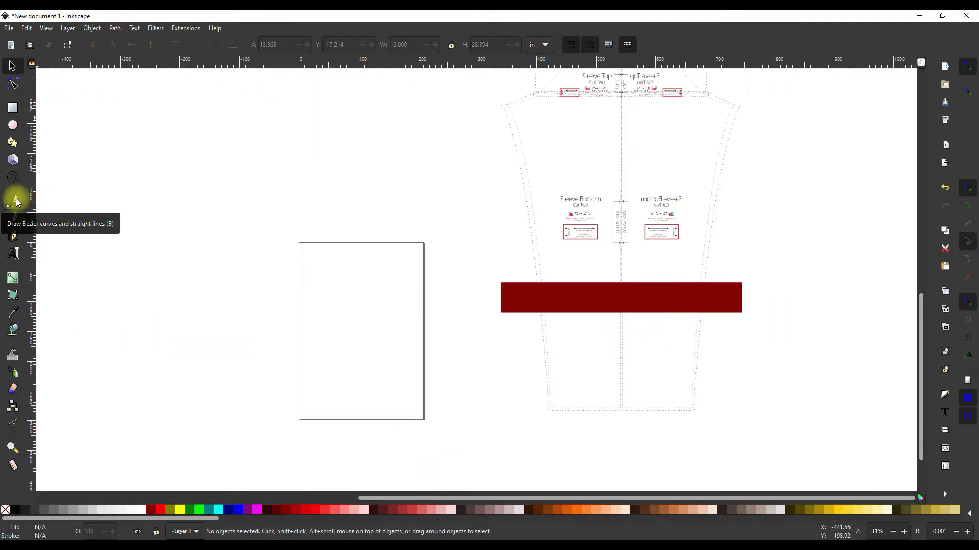
- Trace the lower sleeve from the rectangle's lower edge to the hem as a four-sided Bezier shape about 10.6 by 6.5 in
click(16, 202)
click(541, 312)
click(548, 410)
click(693, 410)
click(701, 311)
key(Escape)
scroll(566, 340, up, 2)
drag(438, 372, 433, 310)
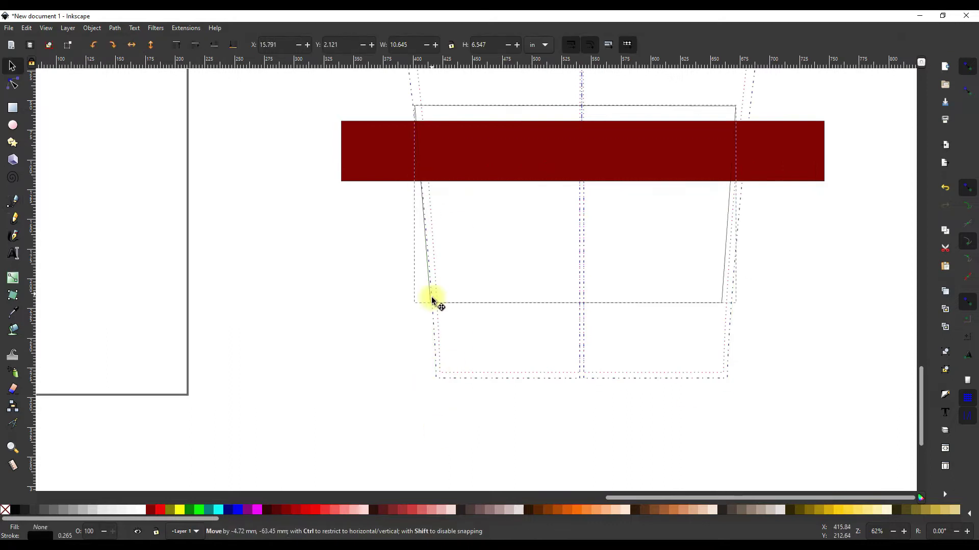
key(ctrl+z)
- Place a vertical guide through the lower sleeve and draw a straight vertical line along it
scroll(757, 352, up, 3)
key(b)
key(Escape)
drag(31, 203, 541, 226)
key(b)
click(541, 401)
click(541, 125)
key(Return)
- Move the traced lower-sleeve shape up within the sleeve and thicken its black outline
key(s)
shift+click(422, 258)
drag(542, 286, 549, 228)
click(792, 350)
key(ctrl+z)
key(ctrl+shift+f)
click(714, 398)
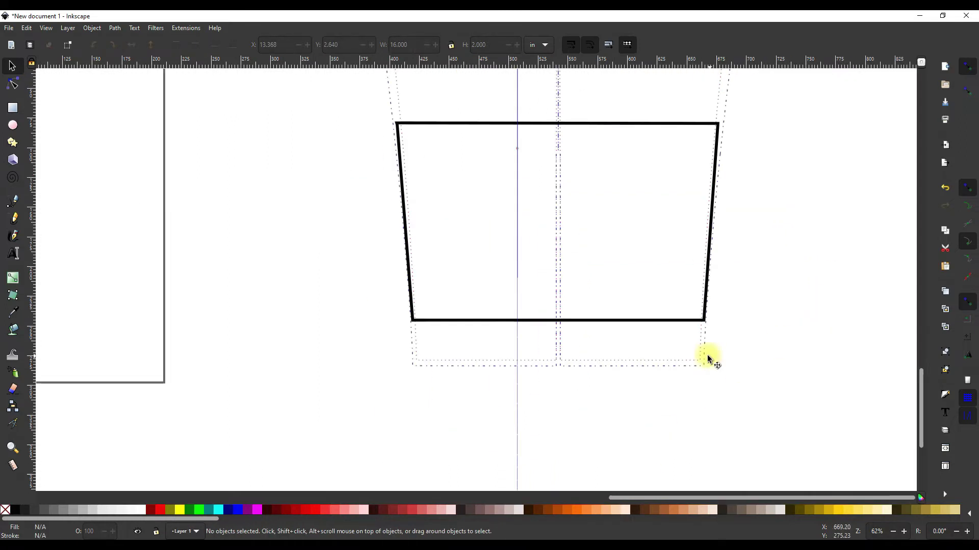
- Move the front and back neck facing pieces together near the sleeve piece
scroll(663, 316, down, 4)
scroll(535, 364, left, 3)
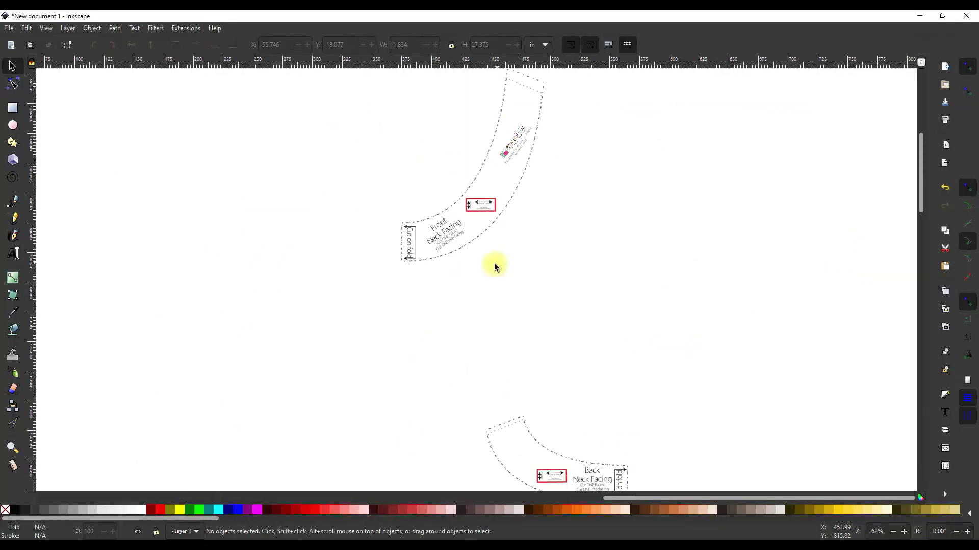
scroll(406, 244, up, 6)
drag(525, 319, 582, 372)
click(435, 426)
click(436, 426)
mouse_move(430, 448)
mouse_down()
mouse_move(444, 458)
mouse_move(427, 452)
mouse_up()
scroll(606, 275, down, 13)
drag(544, 287, 462, 329)
drag(538, 312, 559, 321)
scroll(507, 275, up, 4)
drag(425, 356, 415, 352)
drag(413, 297, 379, 350)
scroll(368, 316, down, 4)
- Save the drawing in the EVERYWHERE DRESS folder as "size m & L altered sleeve head, shortened sleeve, combined colourblocking" in Inkscape SVG format
key(ctrl+s)
click(210, 47)
double_click(86, 73)
double_click(77, 72)
double_click(116, 211)
text(size m )
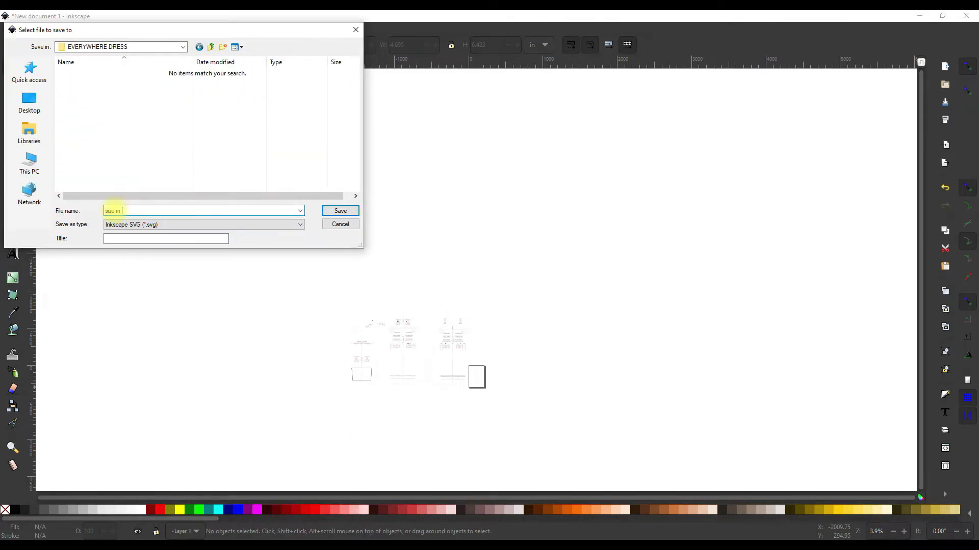
text(& L  altered sleeve head, shortened sleeve, combined colourblocking)
key(Return)
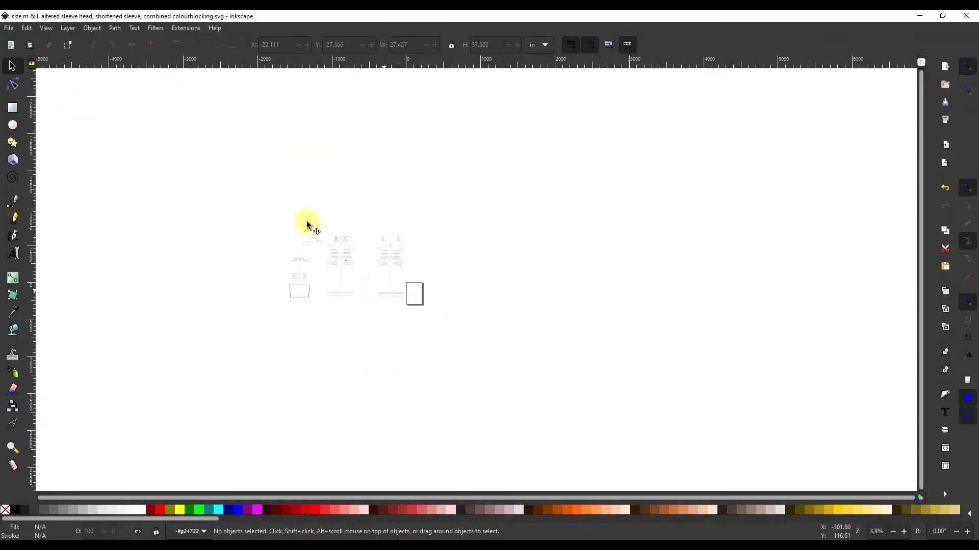
- Set the document's custom page size to 22.5 in wide by 54.5 in high
click(10, 29)
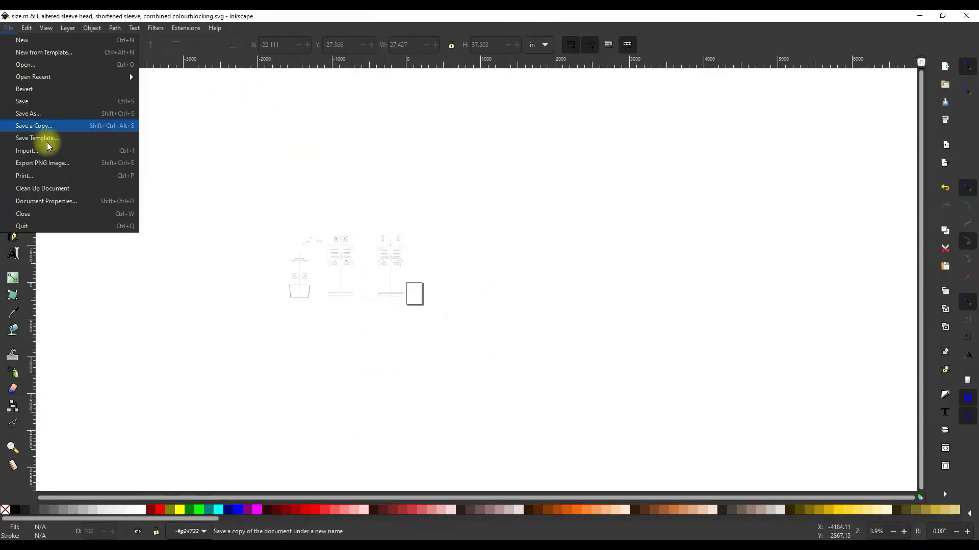
click(57, 194)
scroll(784, 313, down, 2)
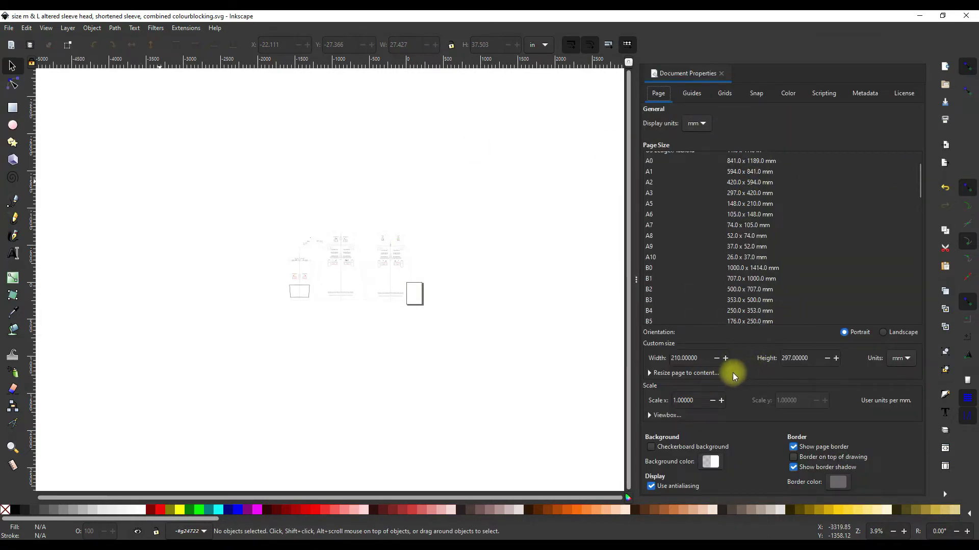
click(913, 357)
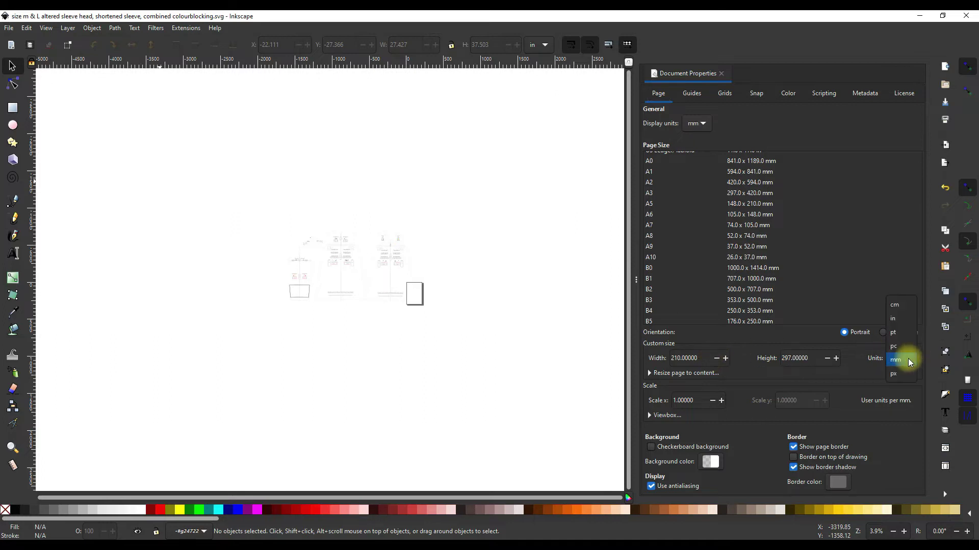
click(910, 321)
drag(697, 357, 656, 363)
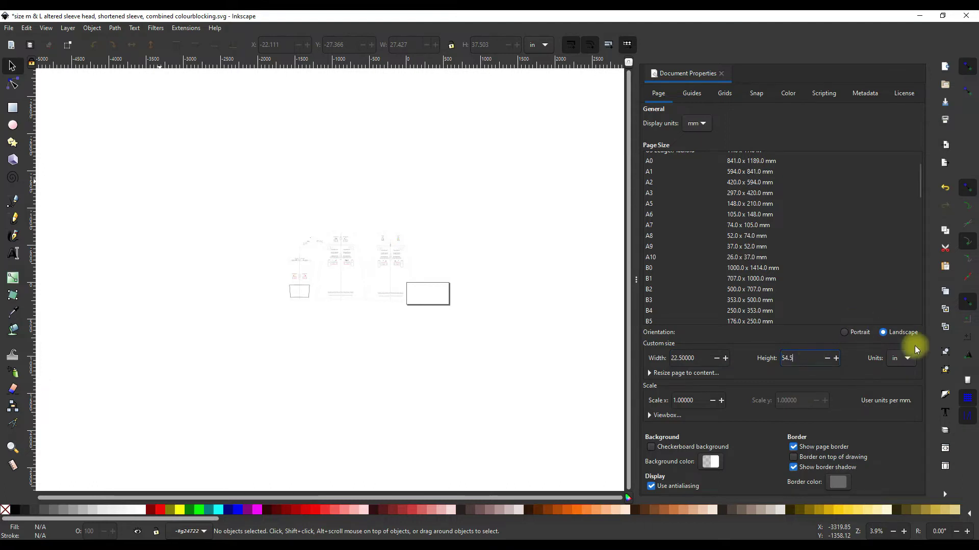
key(Return)
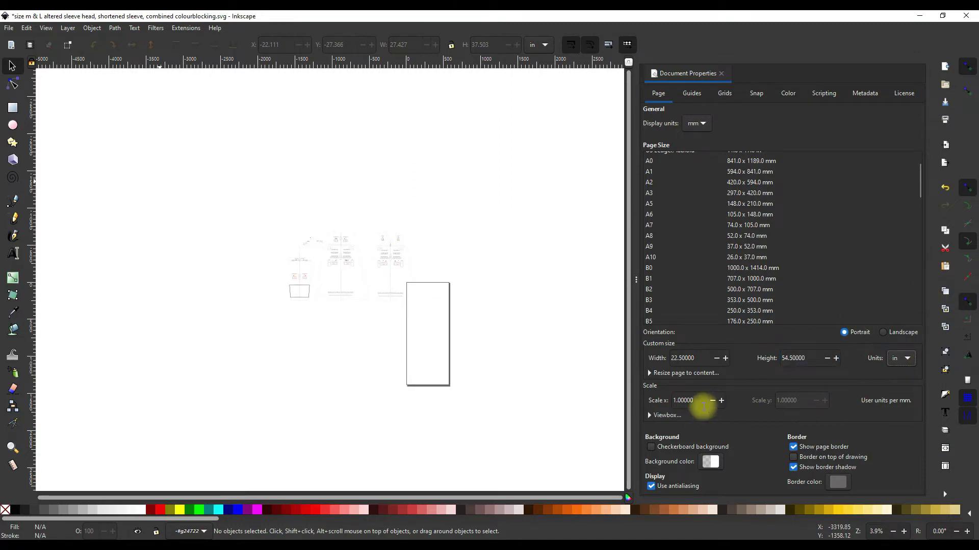
click(721, 74)
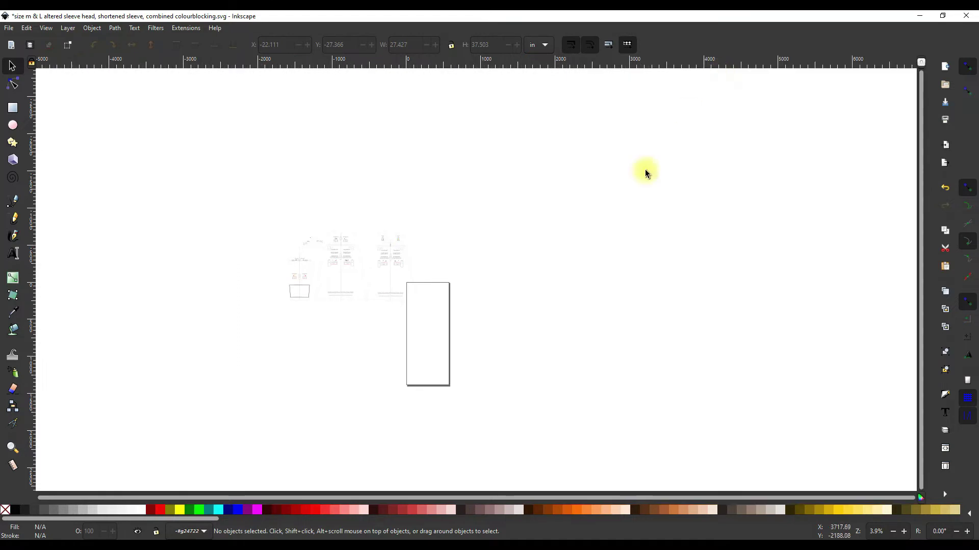
- Group both halves of the front dress and place it with its centre line on the page's left edge, level with the page top
scroll(437, 331, up, 2)
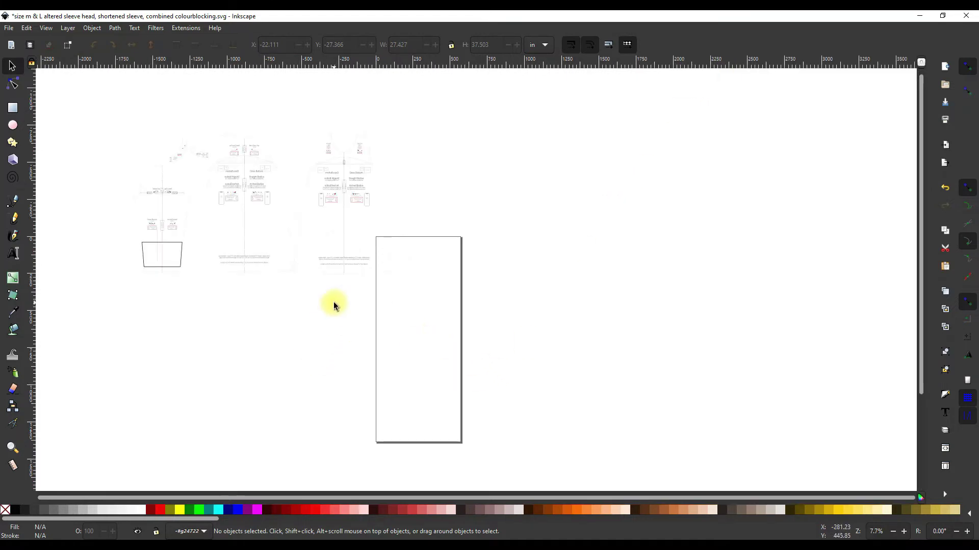
drag(334, 305, 420, 267)
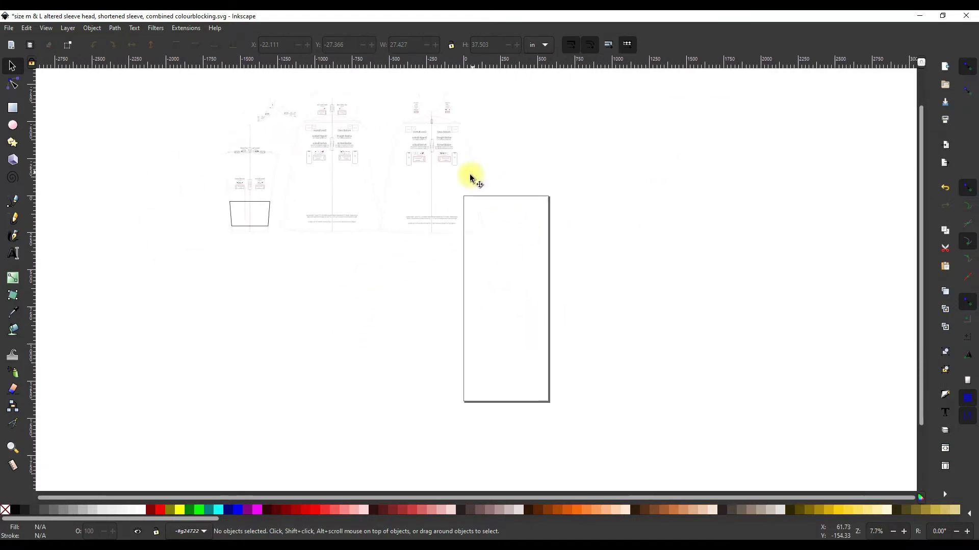
mouse_move(471, 163)
mouse_down()
mouse_move(596, 230)
mouse_move(578, 217)
mouse_up()
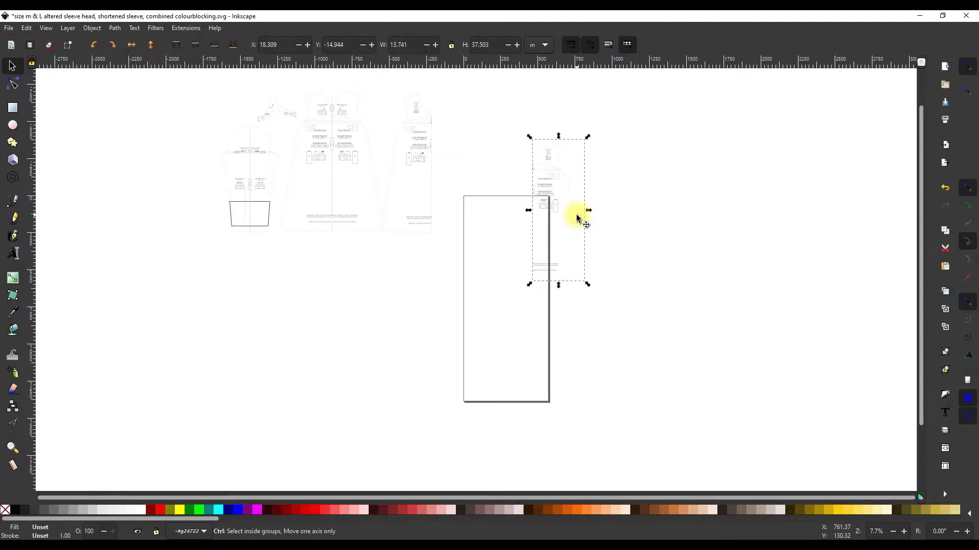
key(Escape)
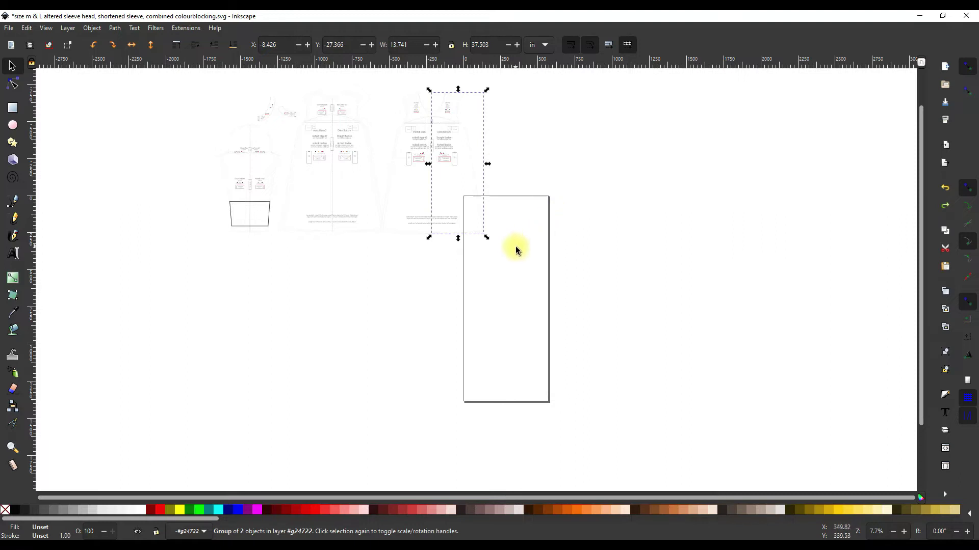
drag(513, 251, 405, 144)
drag(373, 81, 374, 80)
click(478, 144)
drag(469, 146, 500, 243)
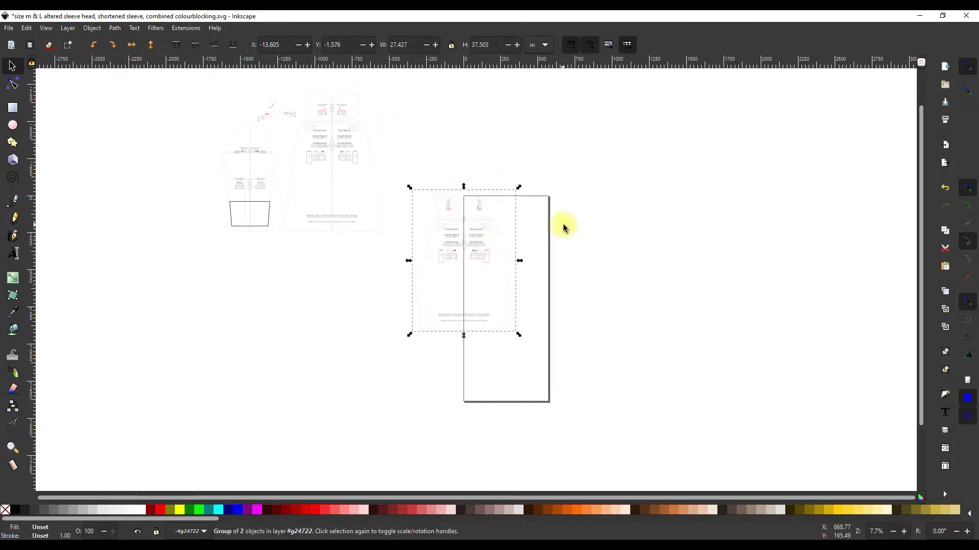
key(shift+Down)
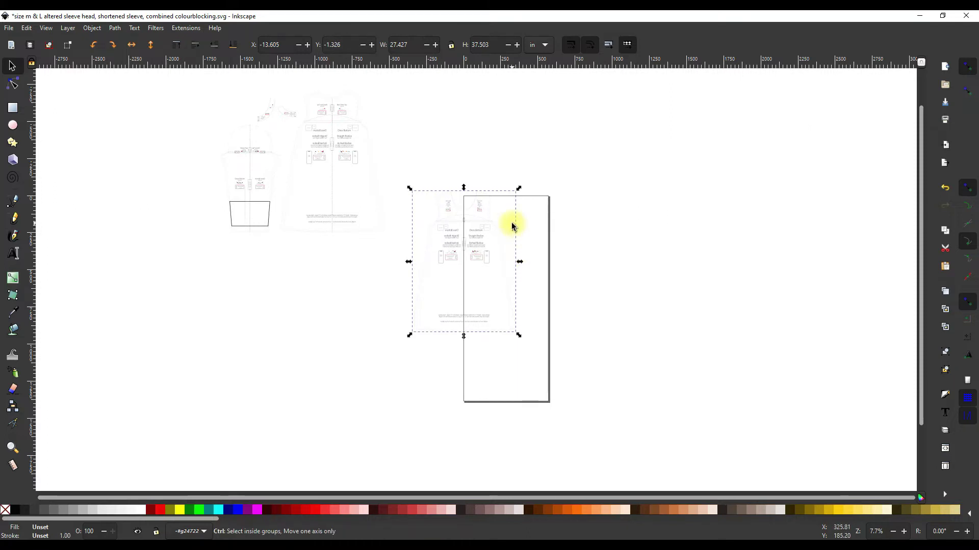
scroll(512, 230, up, 2)
drag(450, 220, 448, 225)
click(665, 209)
- Group both halves of the back dress and move it over the page's right edge
drag(247, 196, 384, 221)
key(ctrl+z)
ctrl+scroll(261, 219, down, 4)
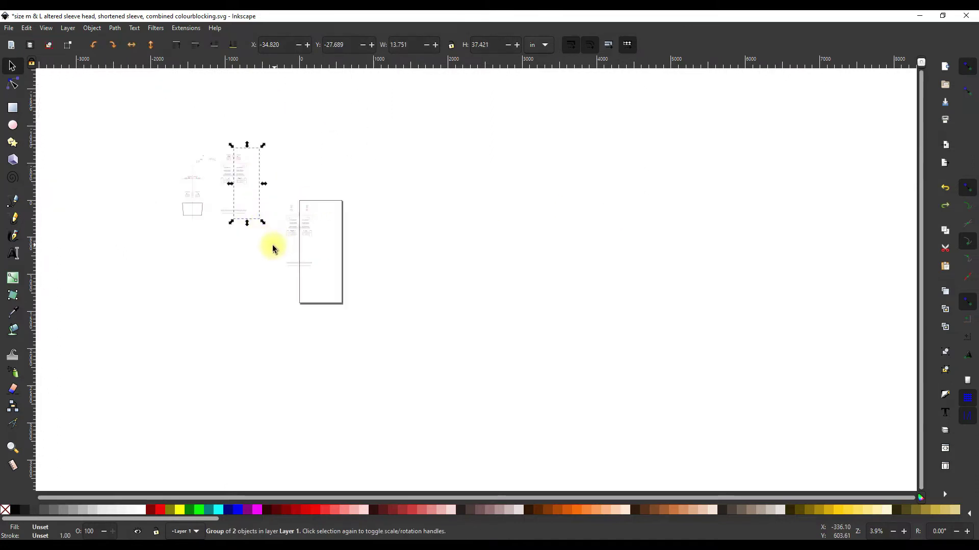
drag(272, 237, 208, 132)
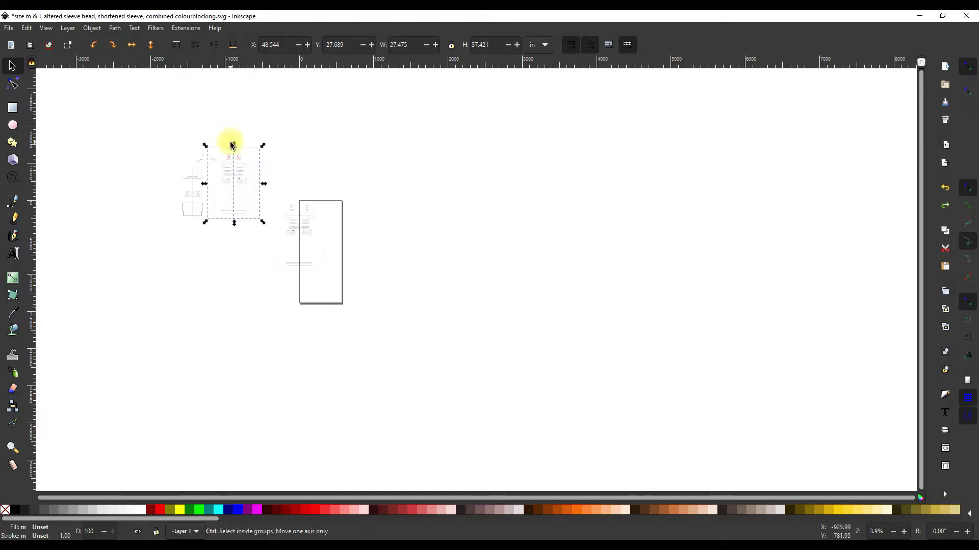
key(ctrl+g)
drag(250, 174, 359, 235)
- Flip the back dress piece vertically and fit it beside the front dress, hem at the page top and centre near the right edge
ctrl+scroll(359, 235, up, 2)
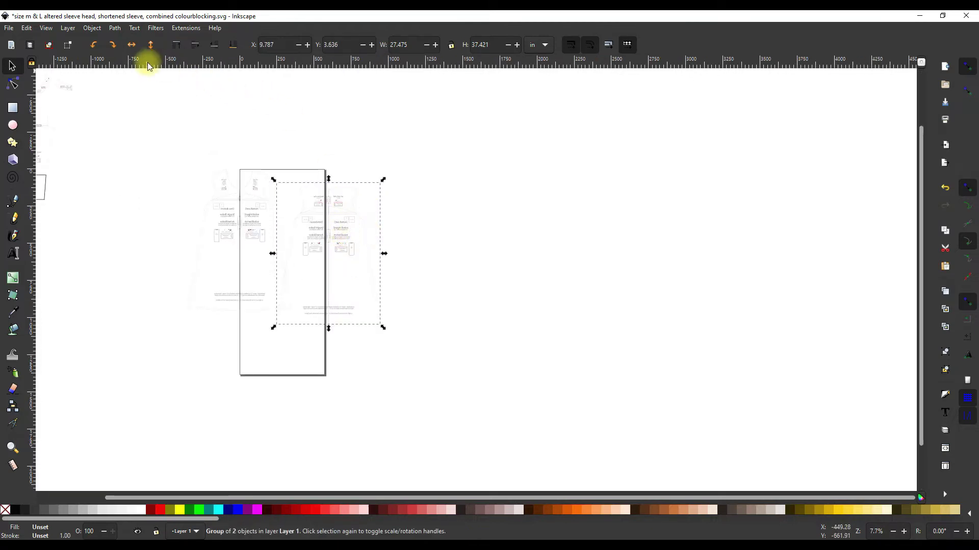
click(152, 45)
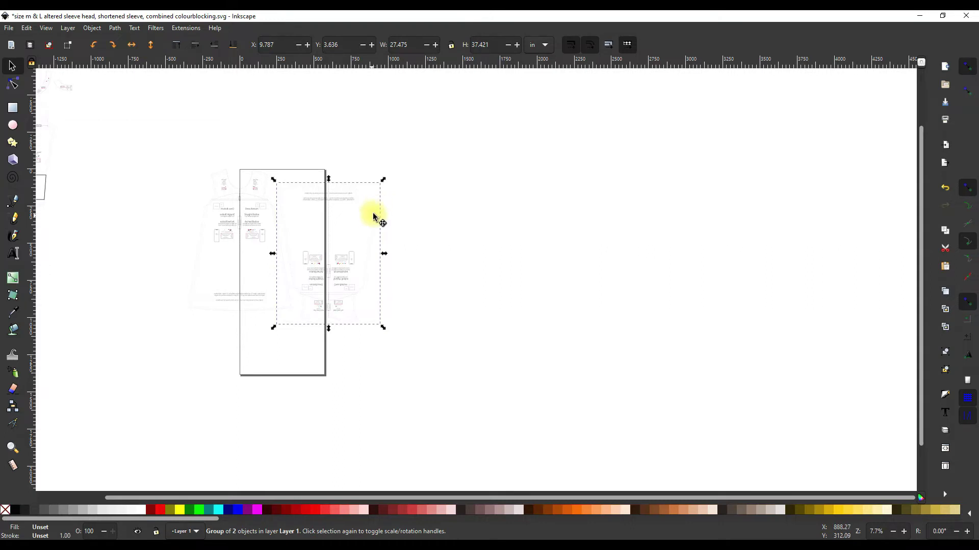
mouse_move(375, 214)
mouse_down()
mouse_move(381, 203)
mouse_move(371, 203)
mouse_up()
scroll(316, 227, up, 2)
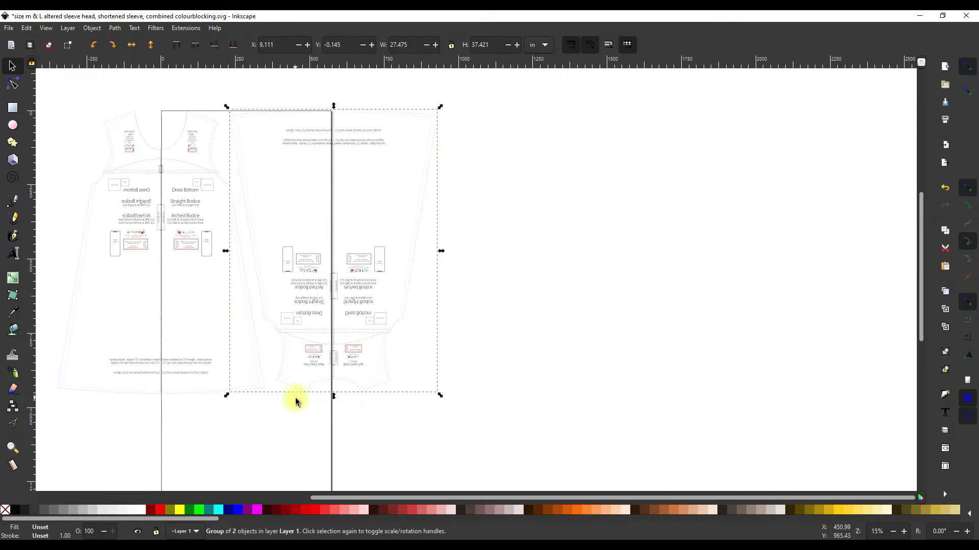
click(277, 435)
- Group the sleeve parts and move the sleeve below the dress pieces, across the page's lower edge
drag(246, 437, 673, 427)
drag(179, 154, 421, 409)
drag(651, 379, 538, 216)
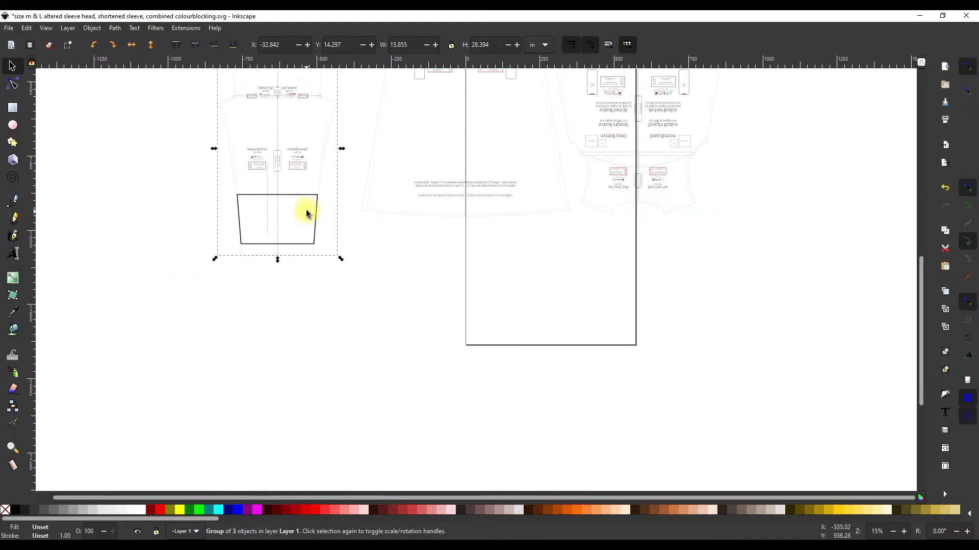
drag(311, 193, 614, 377)
click(709, 313)
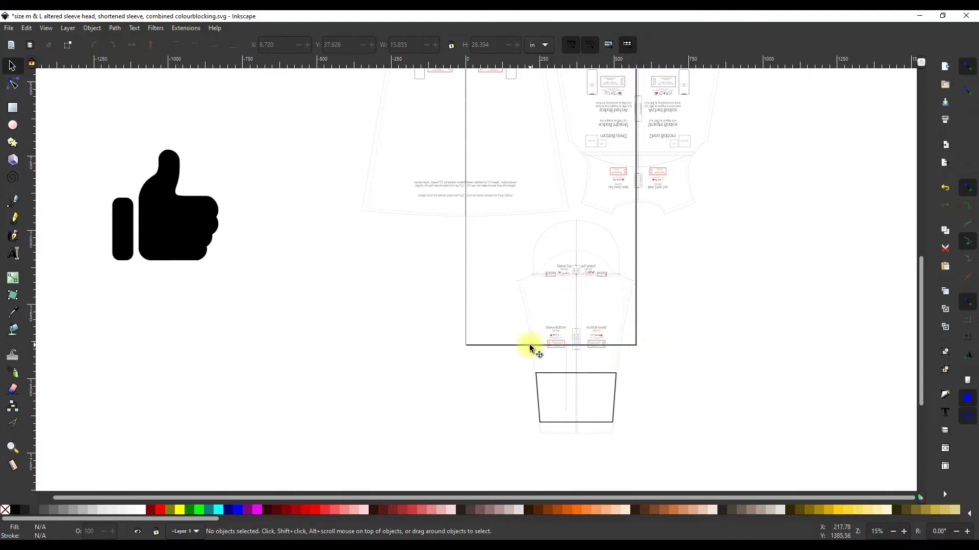
- Nudge the back dress piece left and down to X 8.966 in, Y 0.064 in, just inside the page's top edge
drag(747, 286, 671, 357)
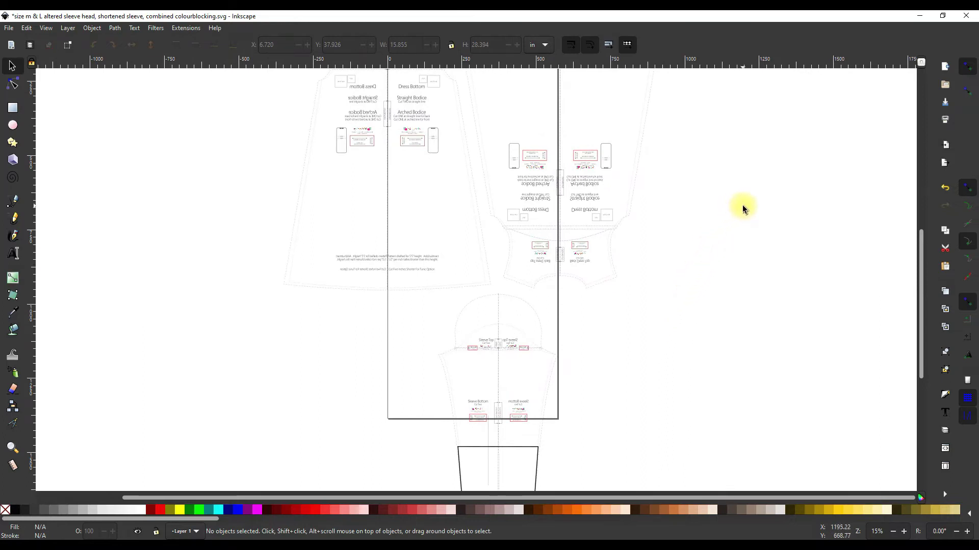
drag(743, 209, 759, 346)
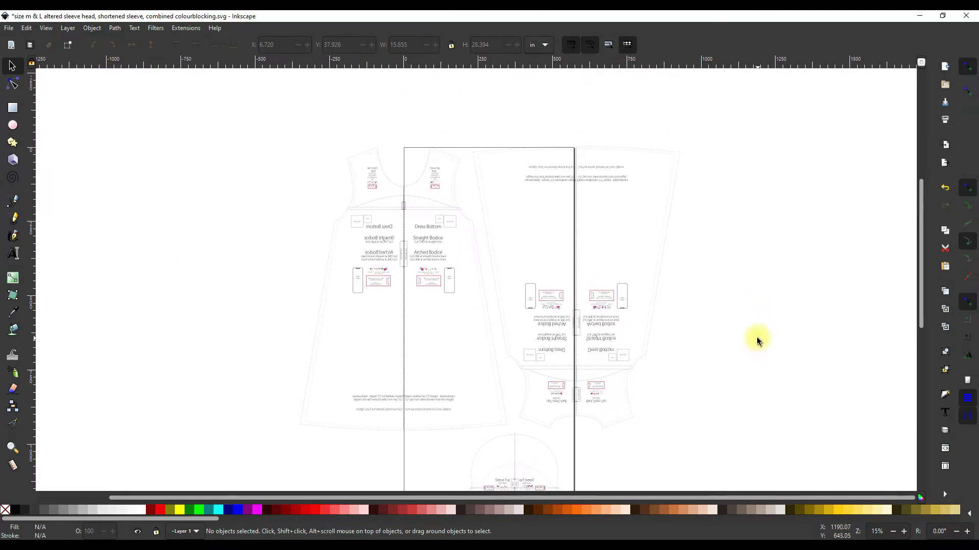
click(647, 328)
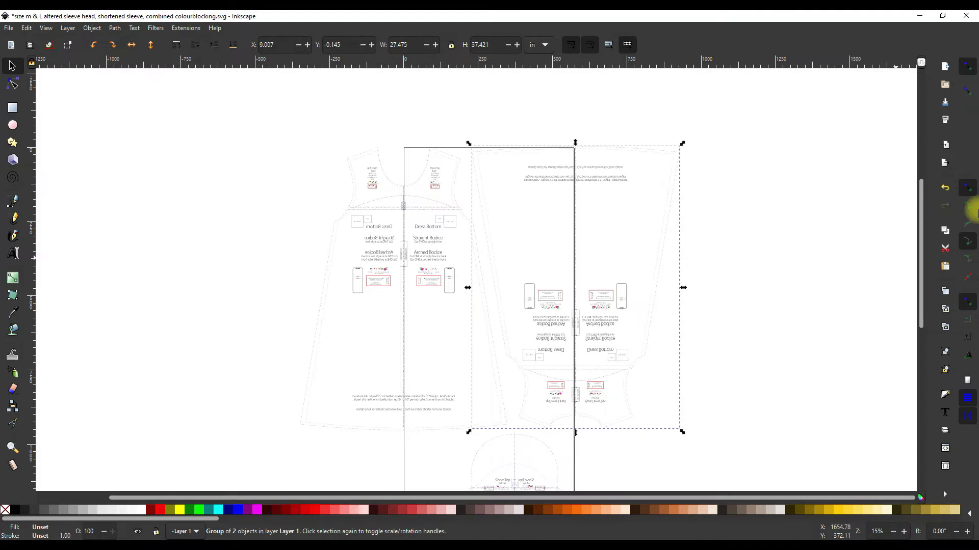
click(883, 181)
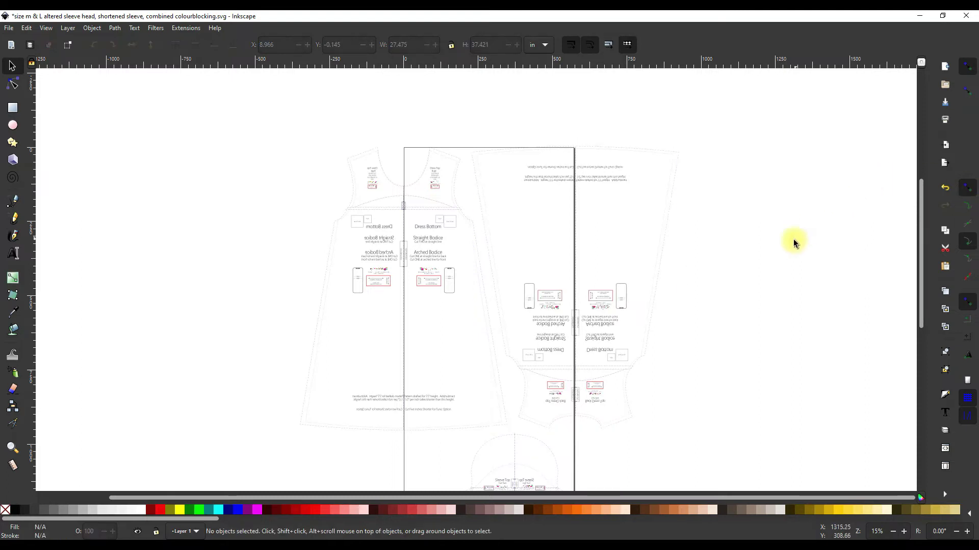
click(627, 414)
key(Down)
key(Down)
key(Down)
key(Down)
key(Down)
key(Down)
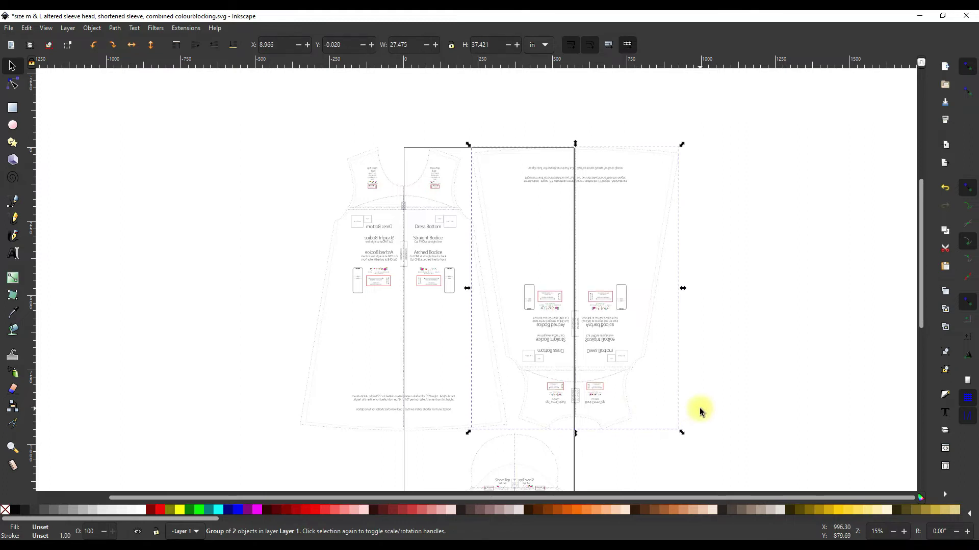
key(Down)
key(Down)
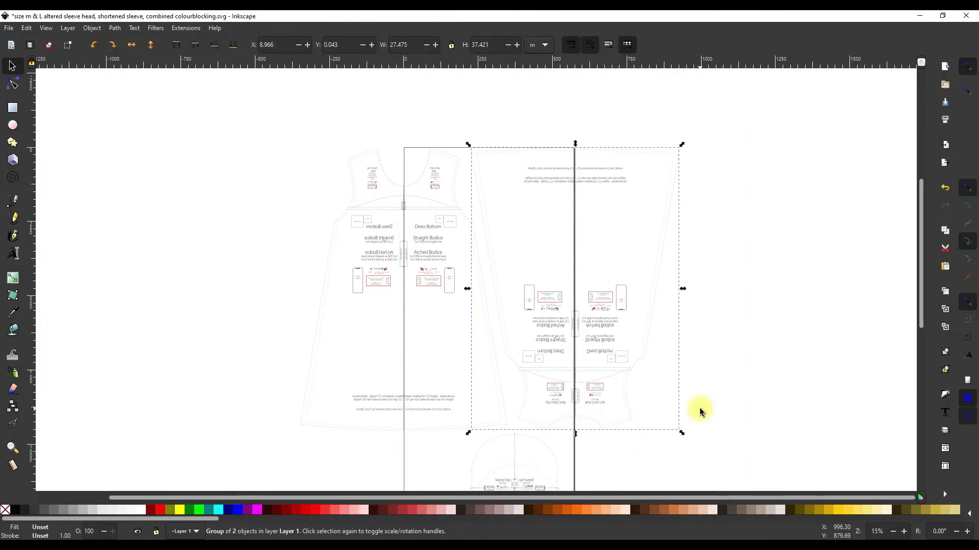
key(Down)
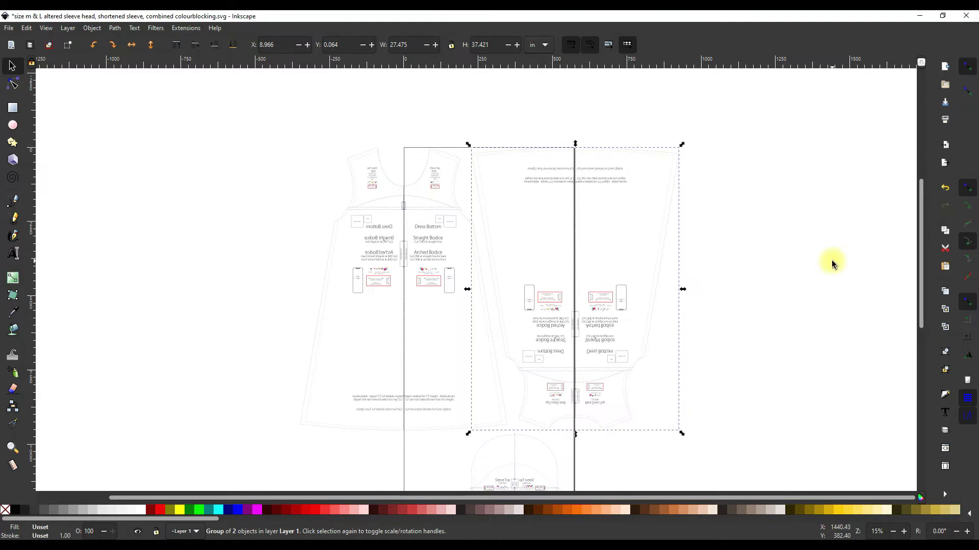
click(799, 372)
- Move the sleeve up and sideways to X 7.935 in, Y 36.783 in, with its cap close between the front hem and back neckline
scroll(807, 363, down, 10)
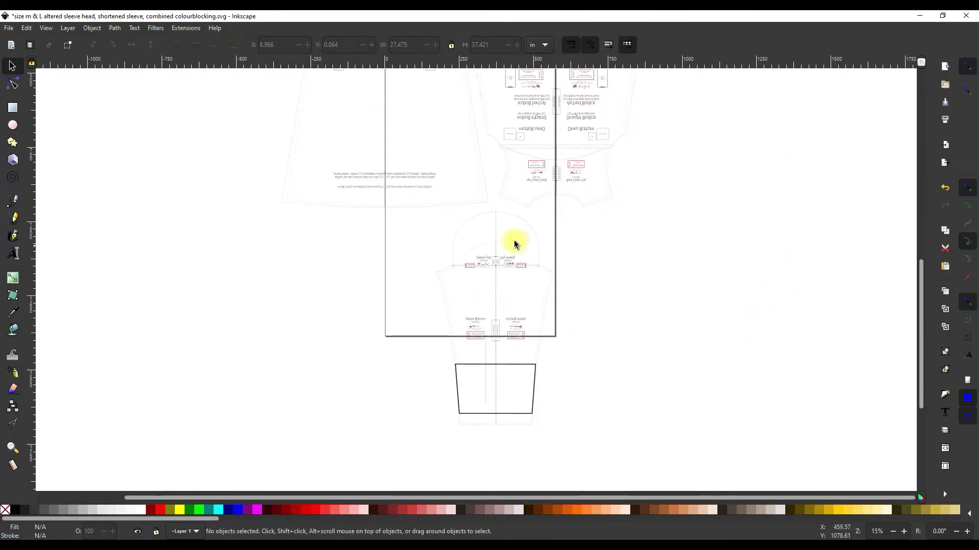
drag(503, 218, 509, 208)
scroll(533, 260, up, 2)
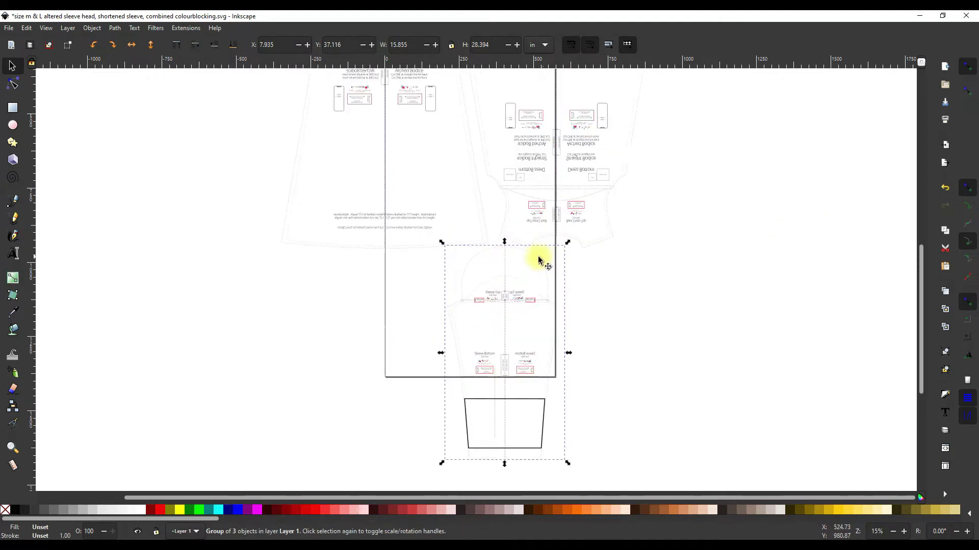
scroll(532, 250, up, 4)
scroll(543, 306, down, 2)
ctrl+scroll(550, 309, up, 2)
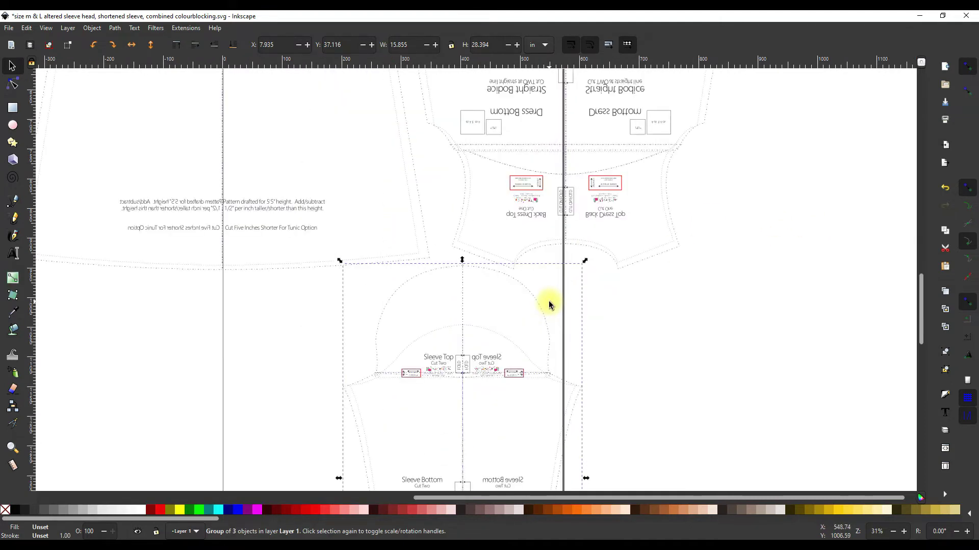
key(Up)
key(Up)
key(Up)
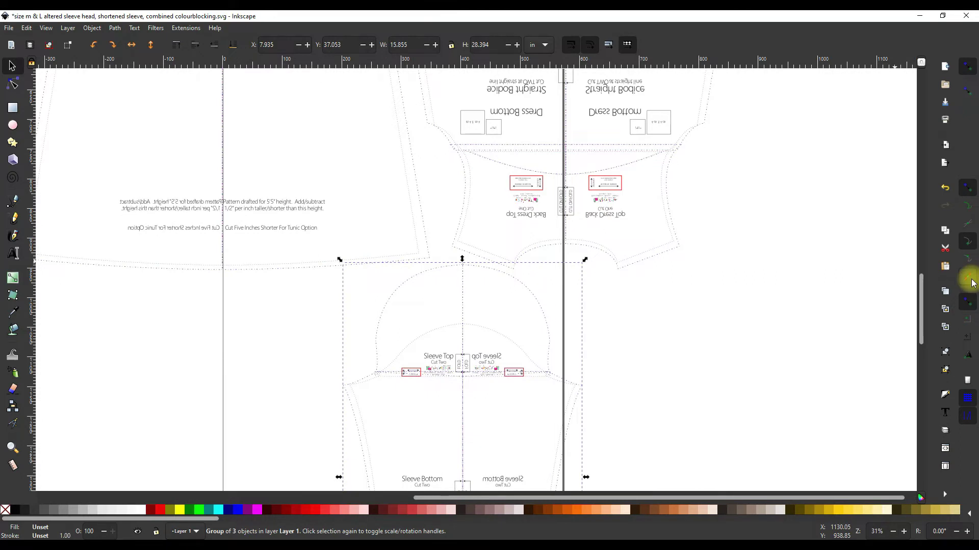
key(Up)
key(Up)
key(Up)
key(Up)
key(Up)
key(Up)
key(Up)
key(Up)
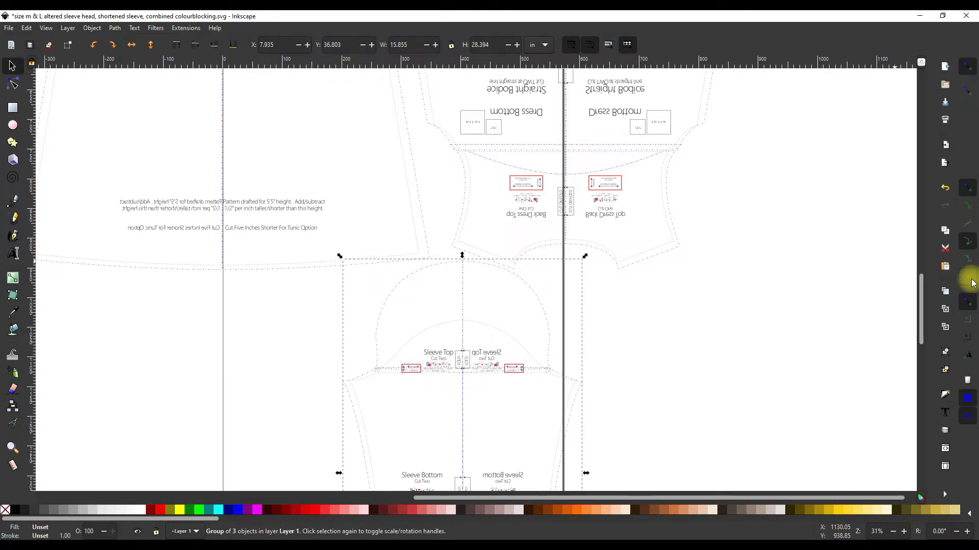
key(Up)
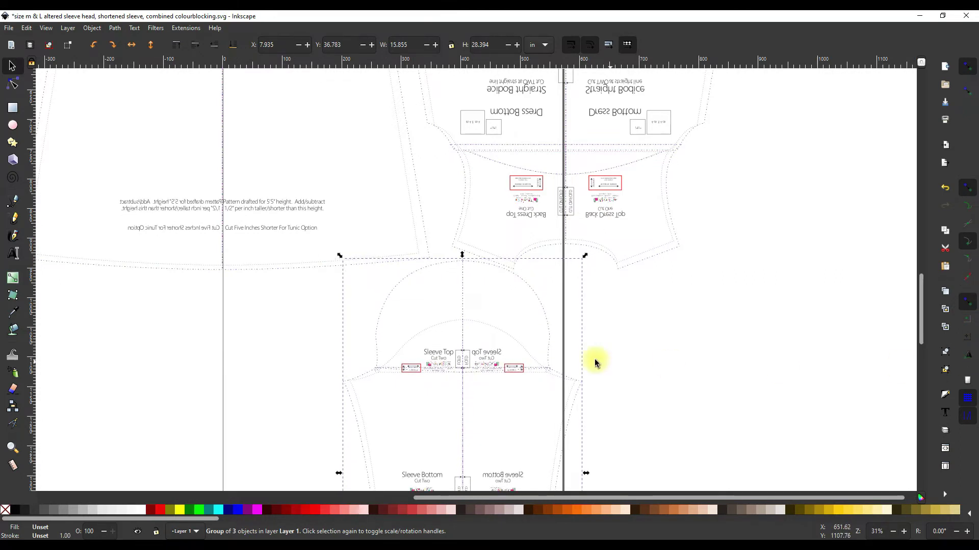
- Bring both neck facings onto the page, placing the front facing in the page's lower-left corner at X -0.012 in, Y 47.864 in
drag(663, 415, 717, 276)
drag(185, 255, 531, 467)
drag(306, 249, 380, 305)
scroll(380, 305, up, 5)
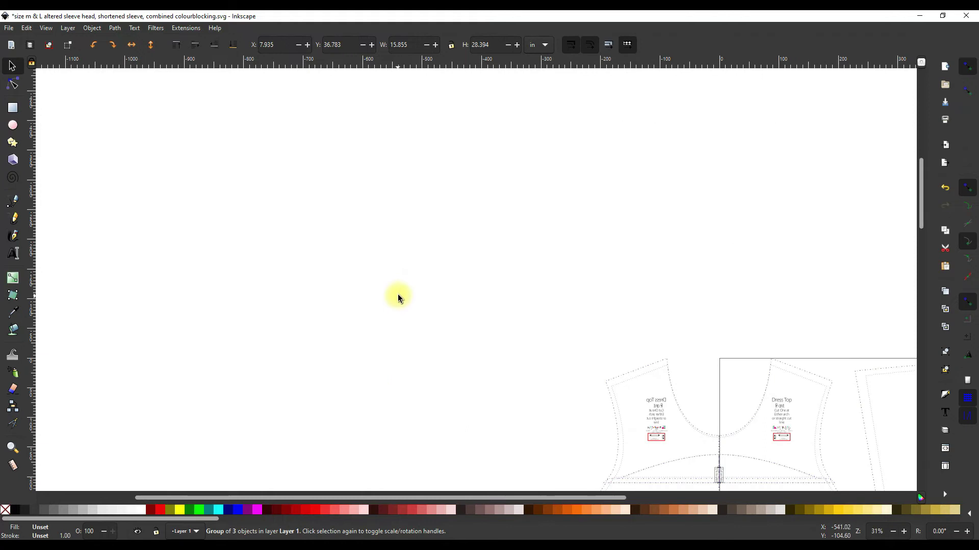
ctrl+scroll(447, 265, down, 4)
drag(351, 226, 283, 174)
drag(329, 209, 439, 425)
scroll(446, 420, down, 2)
drag(438, 324, 508, 456)
ctrl+scroll(535, 385, up, 4)
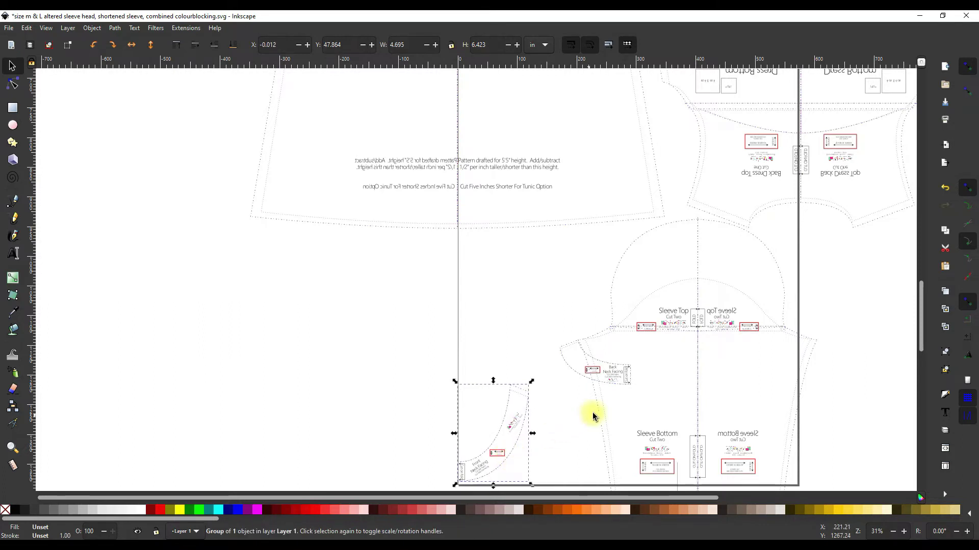
- Flip the back neck facing horizontally and fit it against the page's left edge at X -0.003 in, close above the front facing
drag(572, 368, 496, 317)
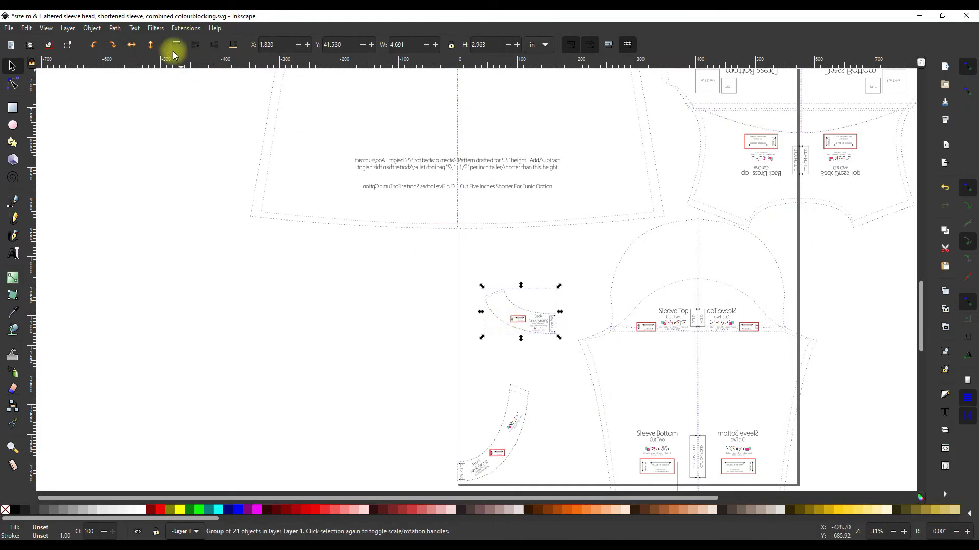
click(132, 44)
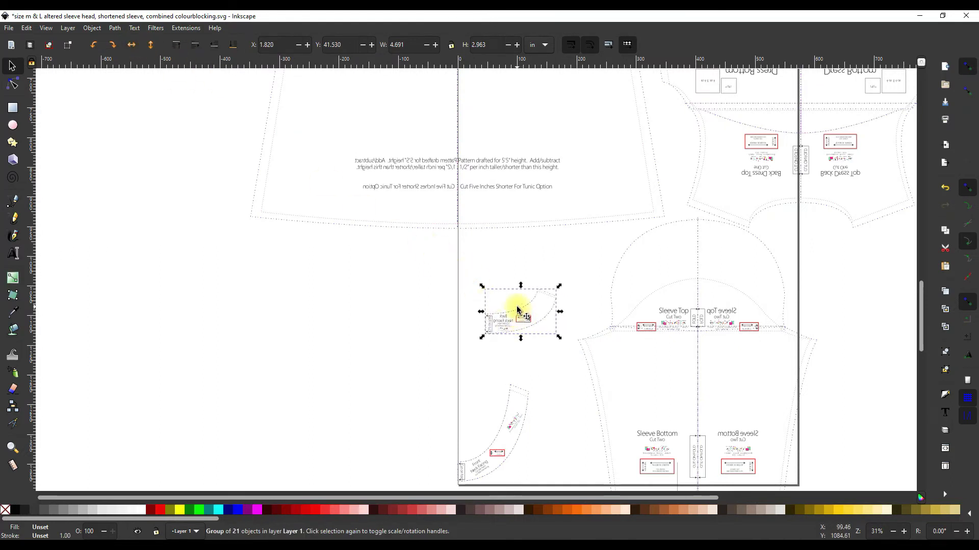
drag(517, 309, 491, 366)
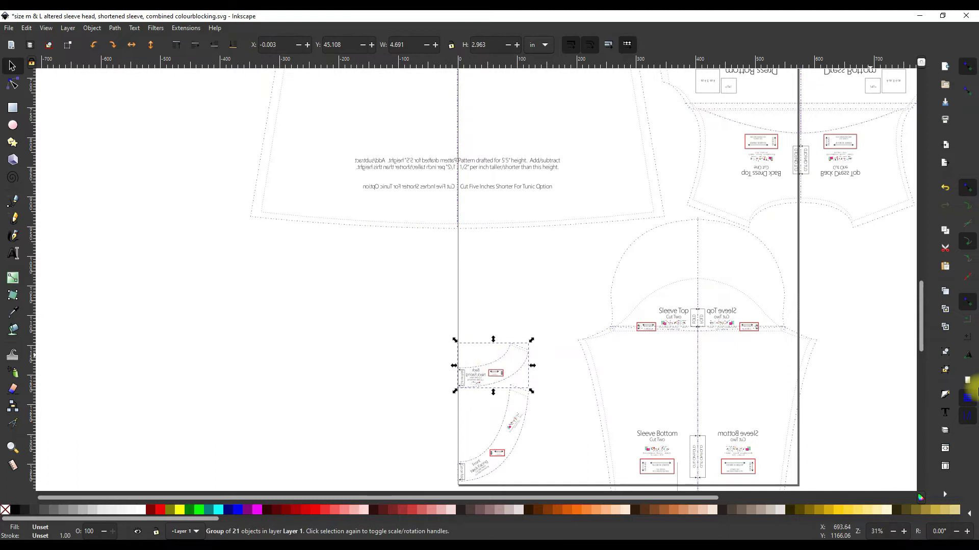
key(Down)
key(Down)
key(Down)
key(Down)
key(Down)
key(Down)
click(376, 430)
- Move the sleeve to X 6.619 in, Y 36.749 in, just inside the page's right edge
mouse_move(877, 345)
mouse_down()
mouse_move(800, 350)
mouse_move(765, 327)
mouse_up()
drag(664, 310, 644, 309)
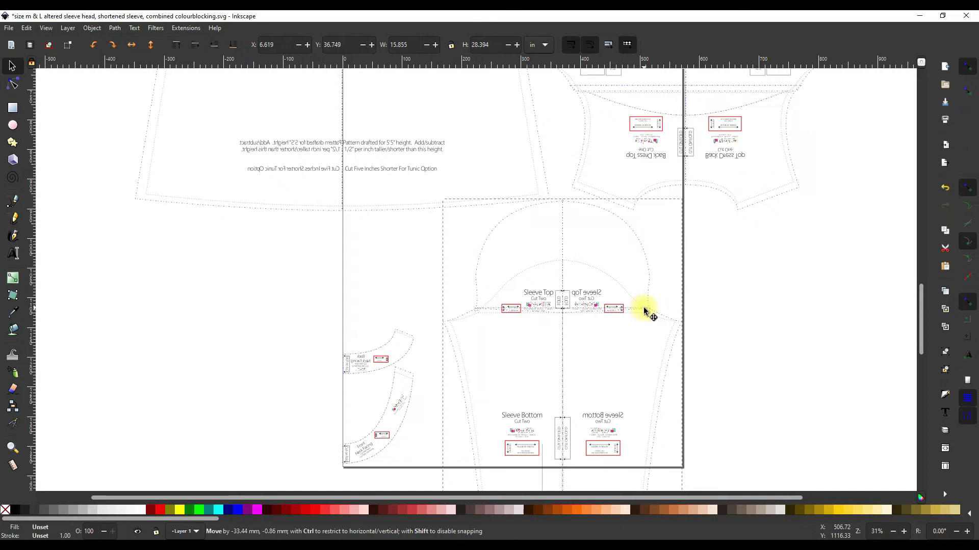
click(791, 327)
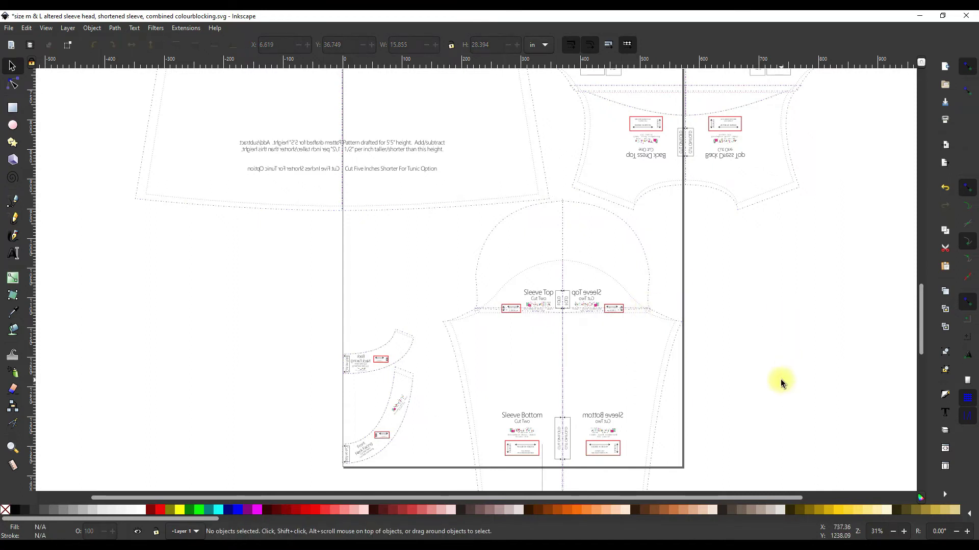
scroll(780, 378, down, 2)
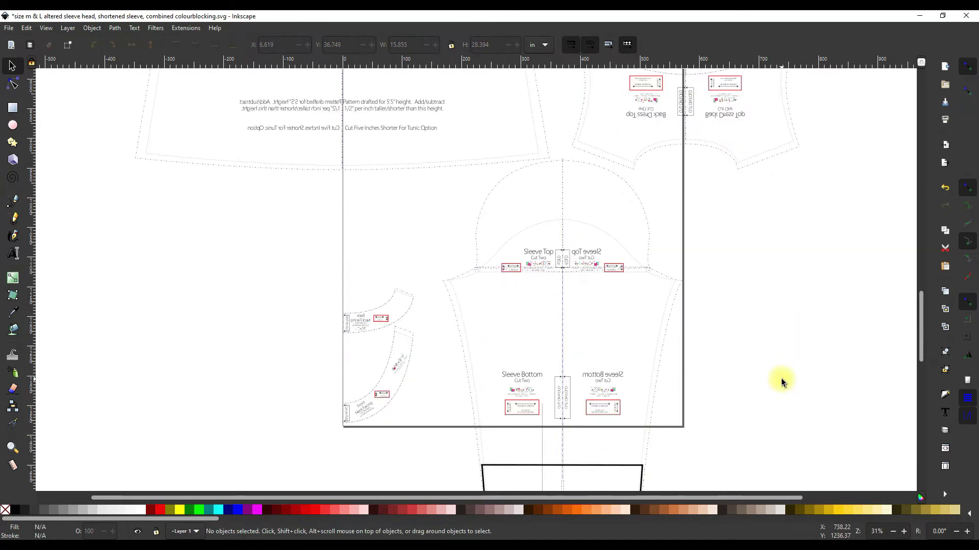
scroll(781, 378, down, 6)
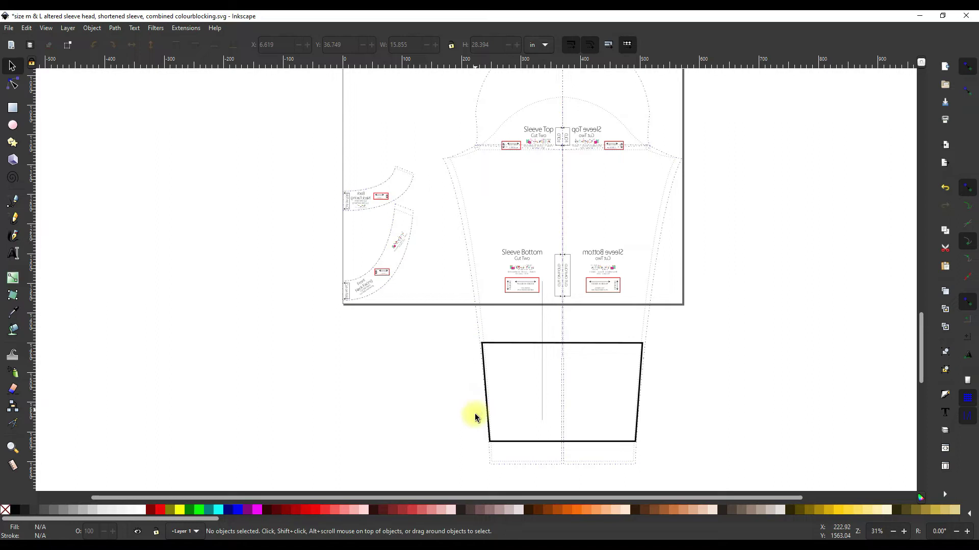
scroll(810, 238, down, 2)
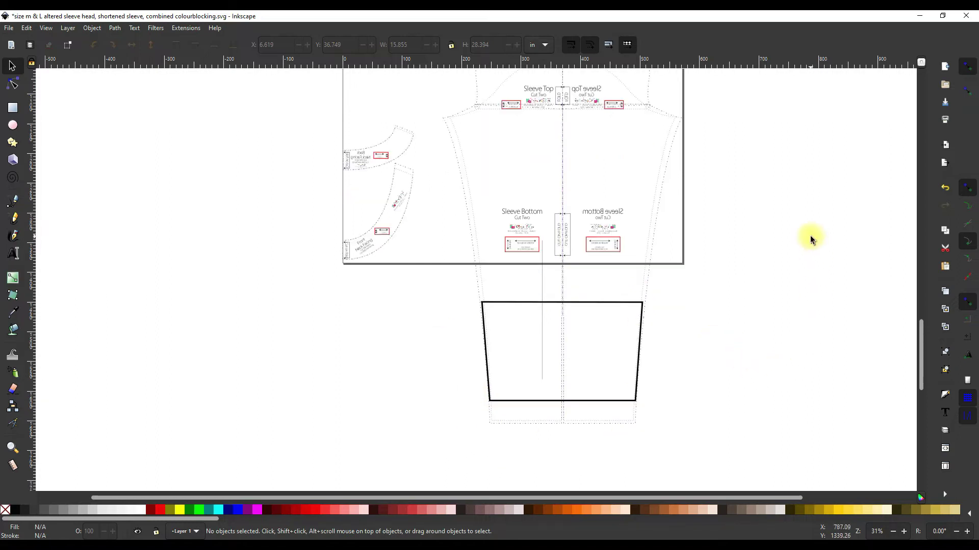
scroll(811, 238, up, 2)
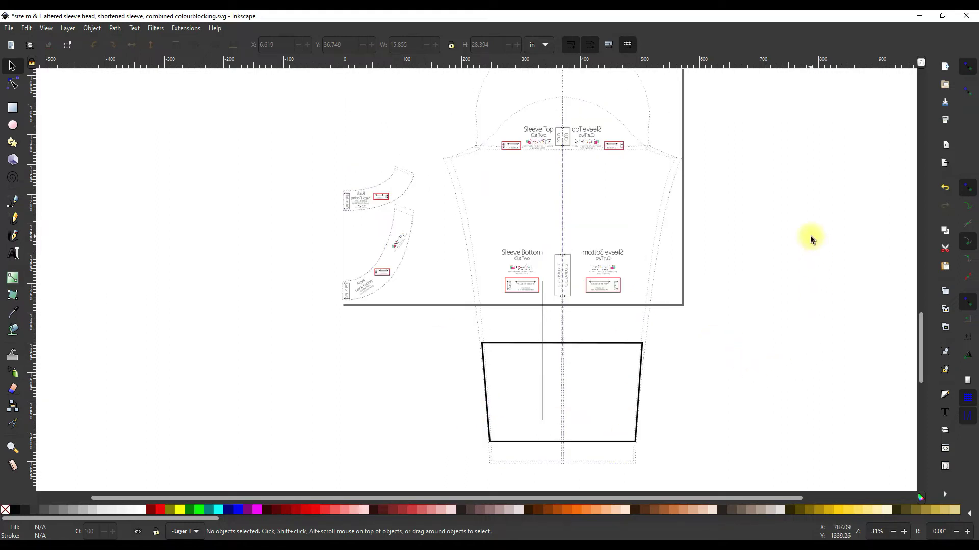
scroll(809, 235, up, 9)
scroll(809, 236, right, 2)
scroll(824, 224, up, 11)
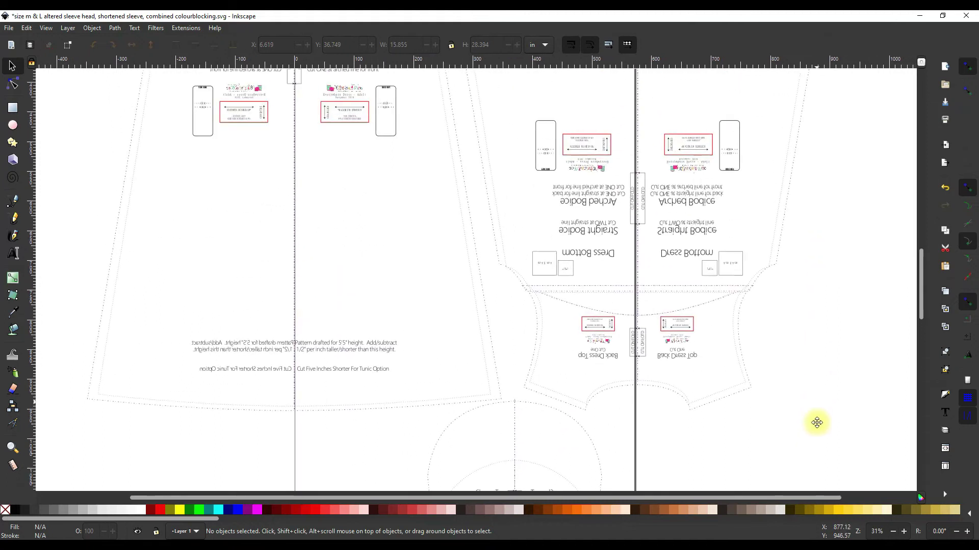
click(469, 294)
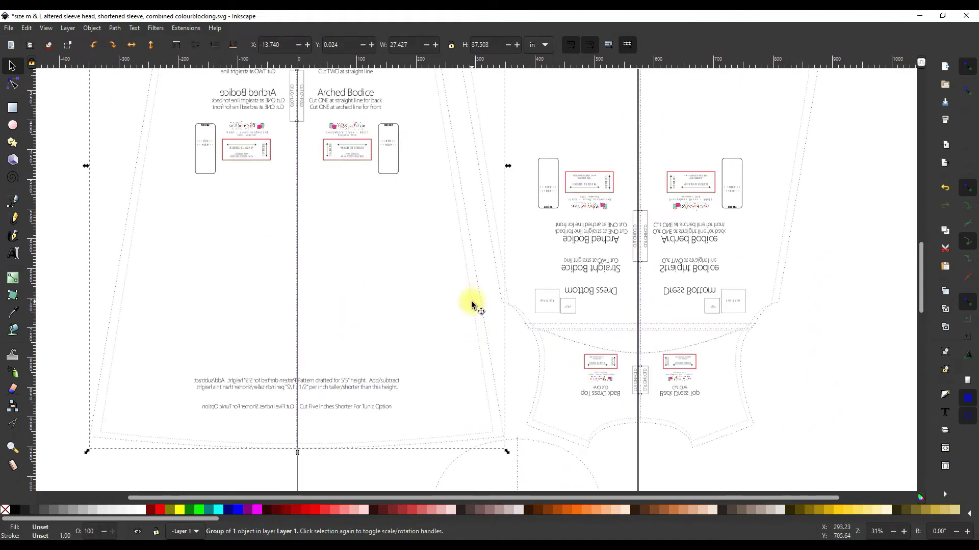
key(ctrl+shift+g)
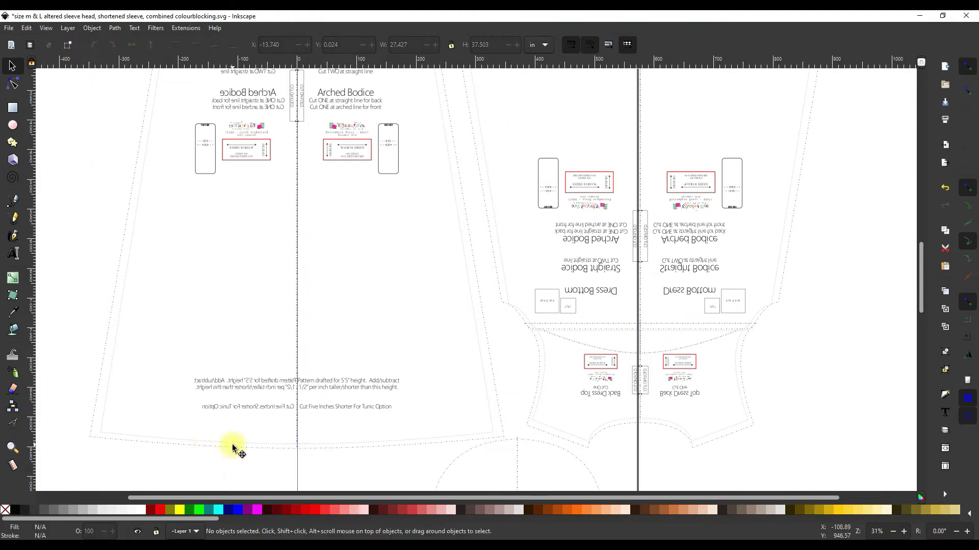
key(Delete)
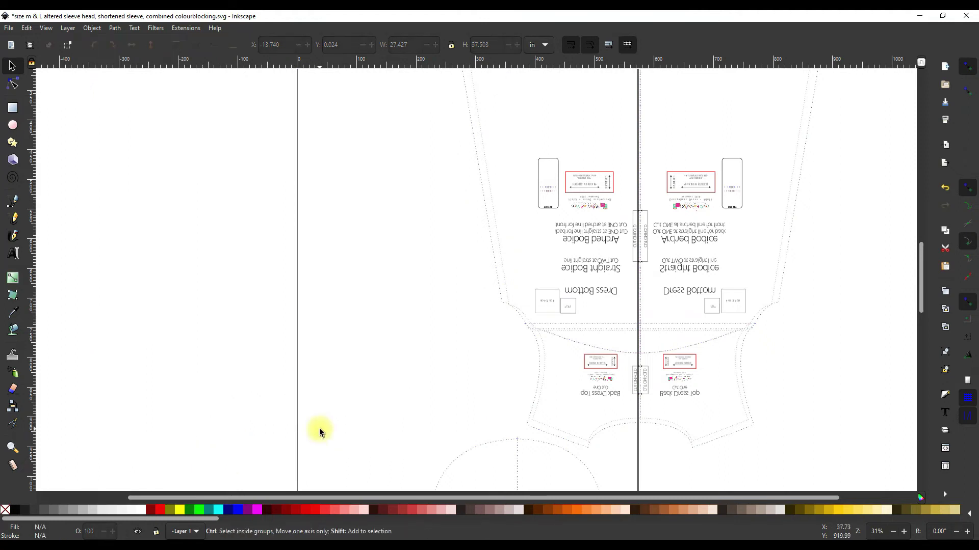
key(ctrl+z)
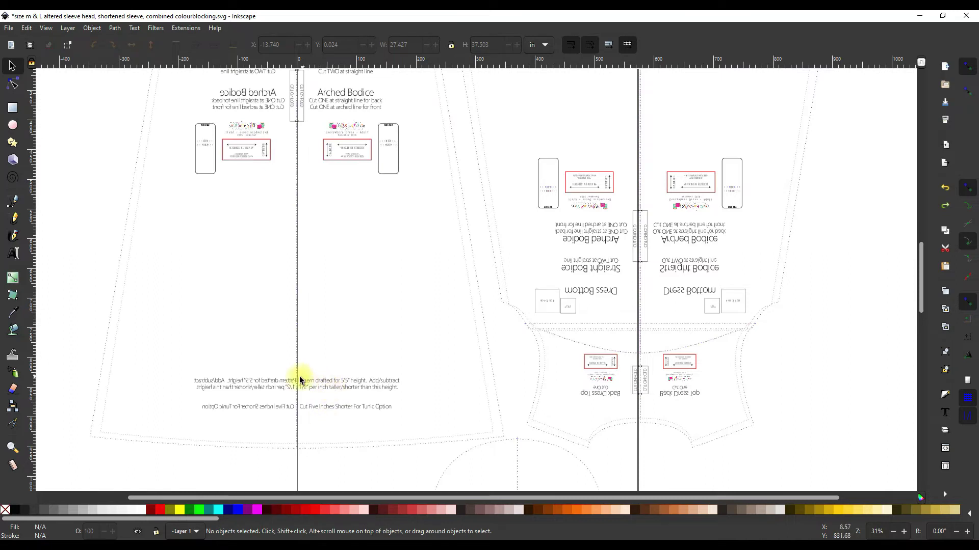
- Ungroup the front dress piece and delete the mirrored half lying outside the page's left edge
click(297, 383)
key(ctrl+shift+g)
click(264, 445)
key(Delete)
- Ungroup the back dress piece and delete the half extending beyond the page's right edge
click(686, 331)
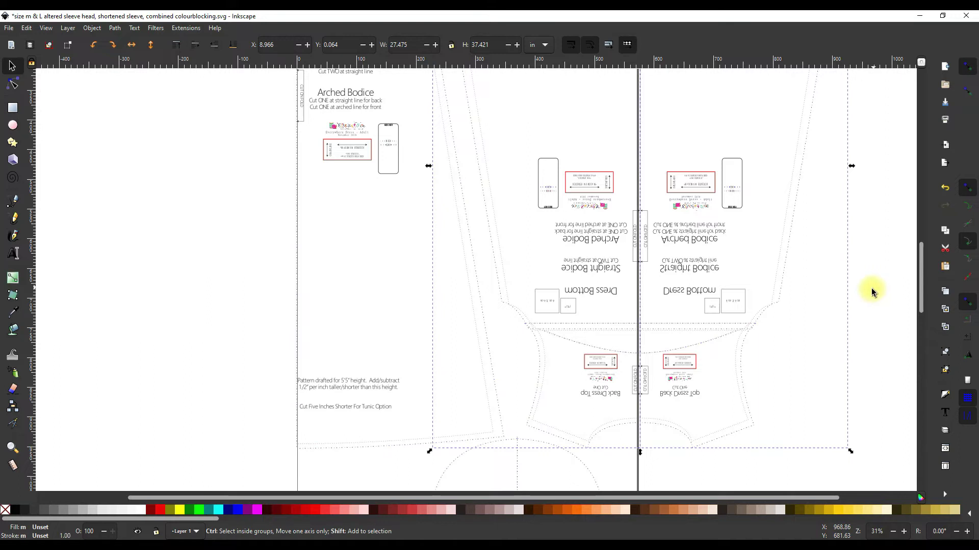
click(868, 294)
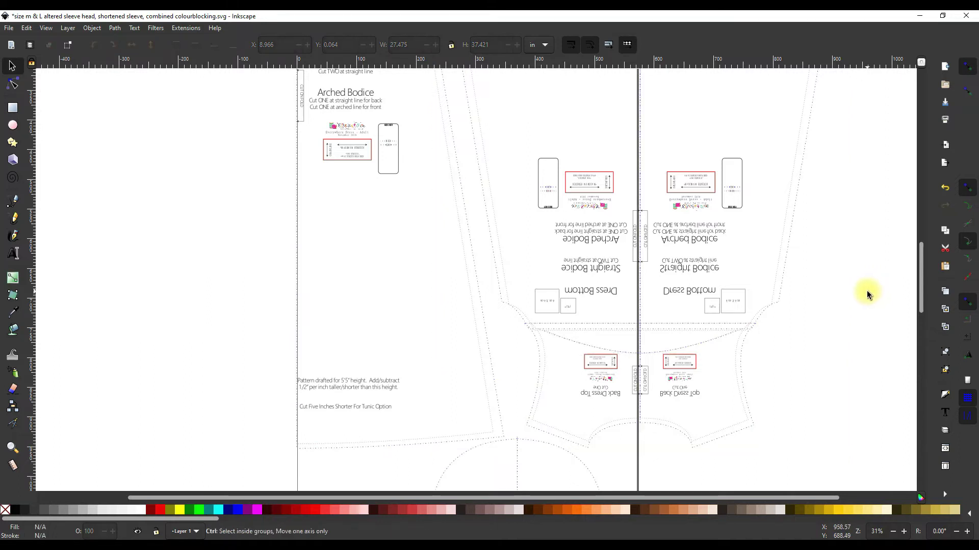
click(748, 327)
key(Delete)
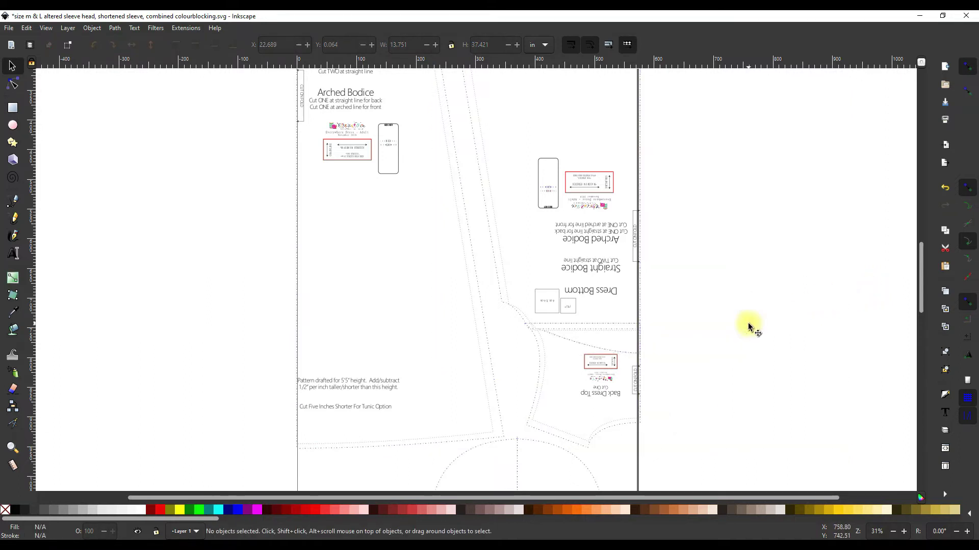
- Nudge the remaining back dress half left to X 8.861 in so its fold line lies inside the page's right edge
click(634, 324)
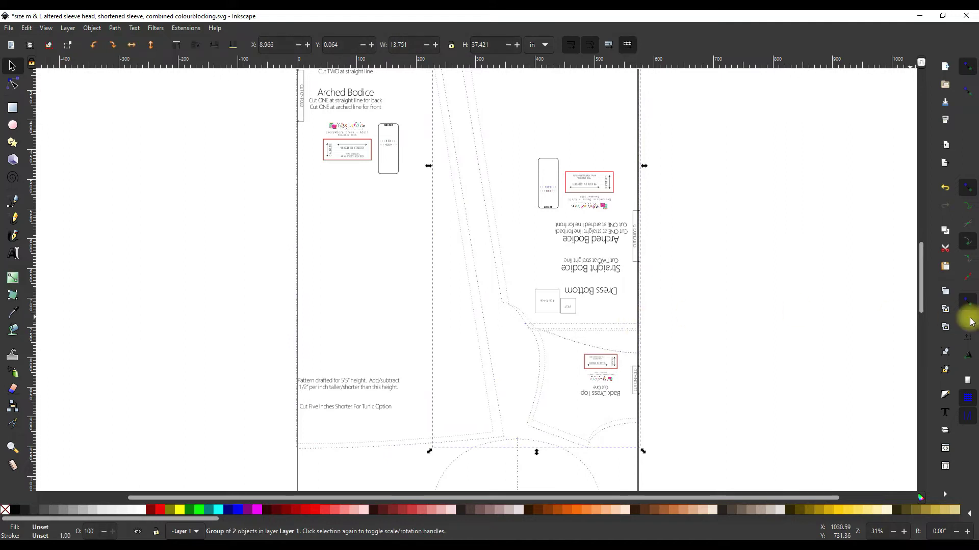
key(Left)
key(Left)
key(Left)
key(Left)
key(Left)
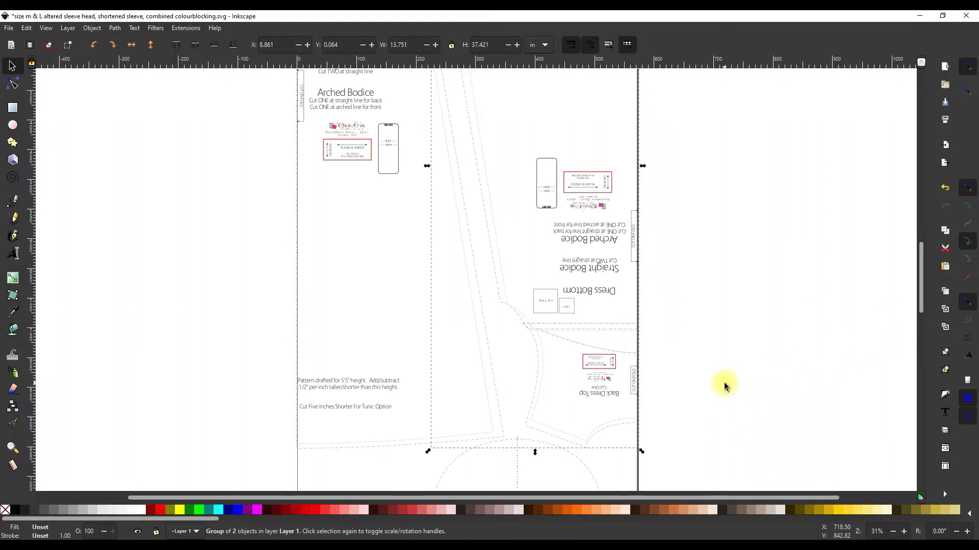
click(724, 382)
- Ungroup the sleeve into its separate part groups
drag(714, 270, 743, 262)
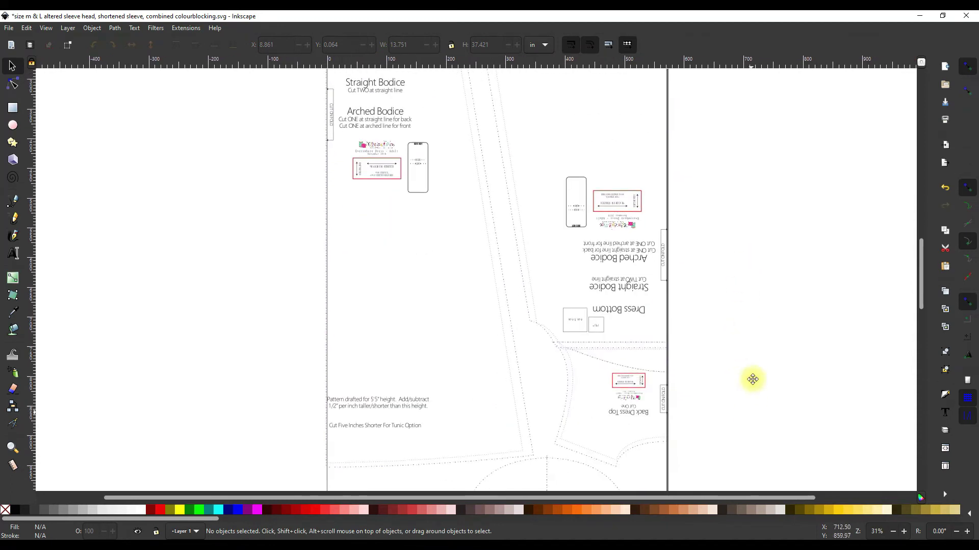
scroll(750, 357, down, 15)
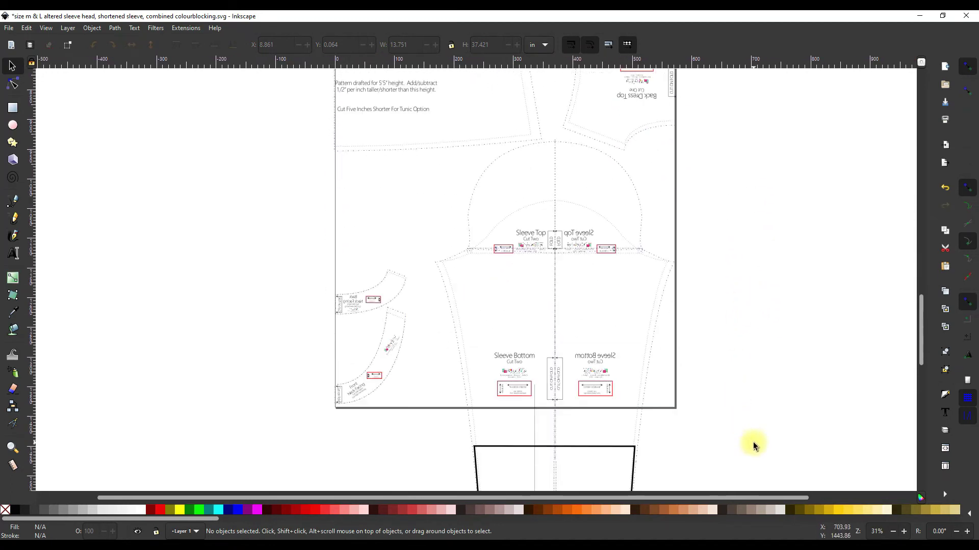
drag(753, 445, 721, 323)
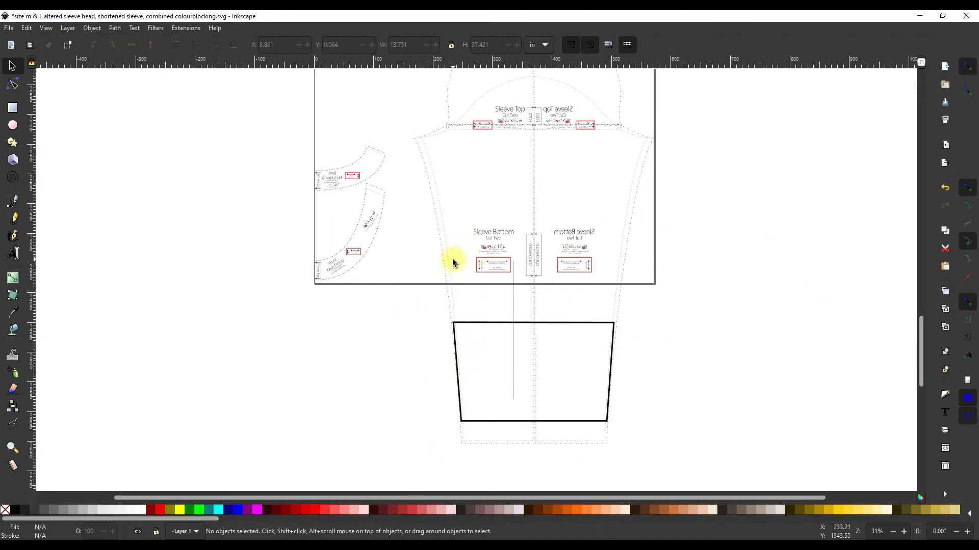
click(513, 302)
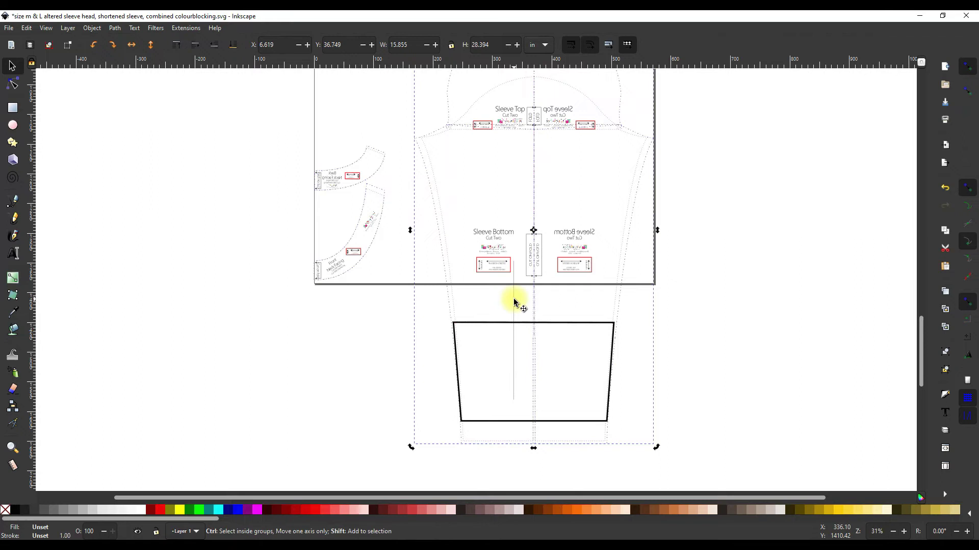
shift+click(513, 302)
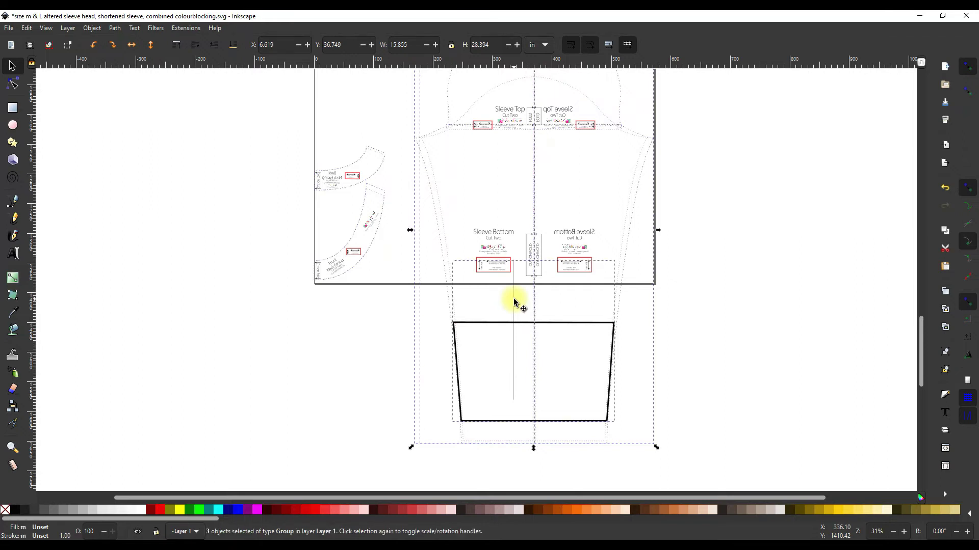
click(775, 260)
- Ungroup the sleeve's helper shapes and delete the thick-outlined trapezoid over the lower sleeve
ctrl+click(514, 324)
ctrl+shift+click(518, 323)
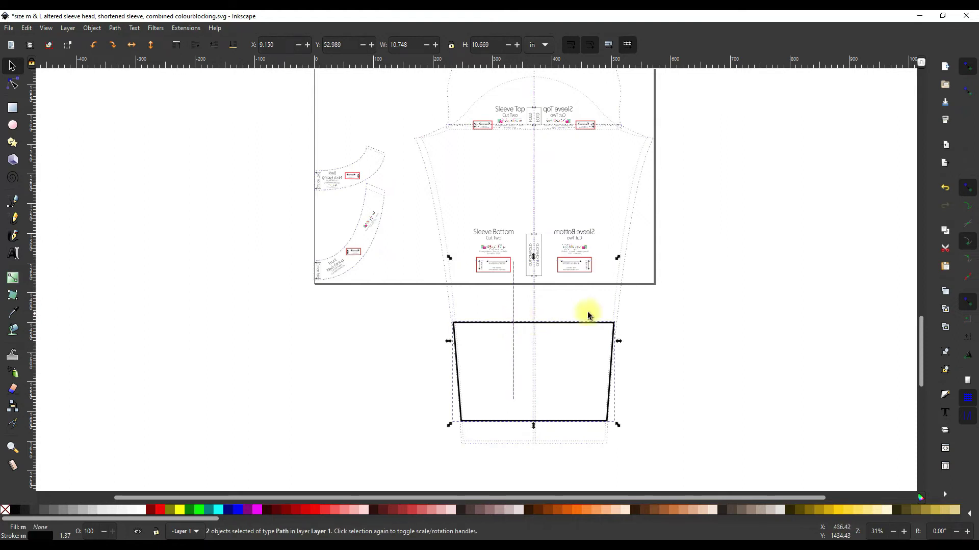
click(539, 345)
click(549, 324)
key(Delete)
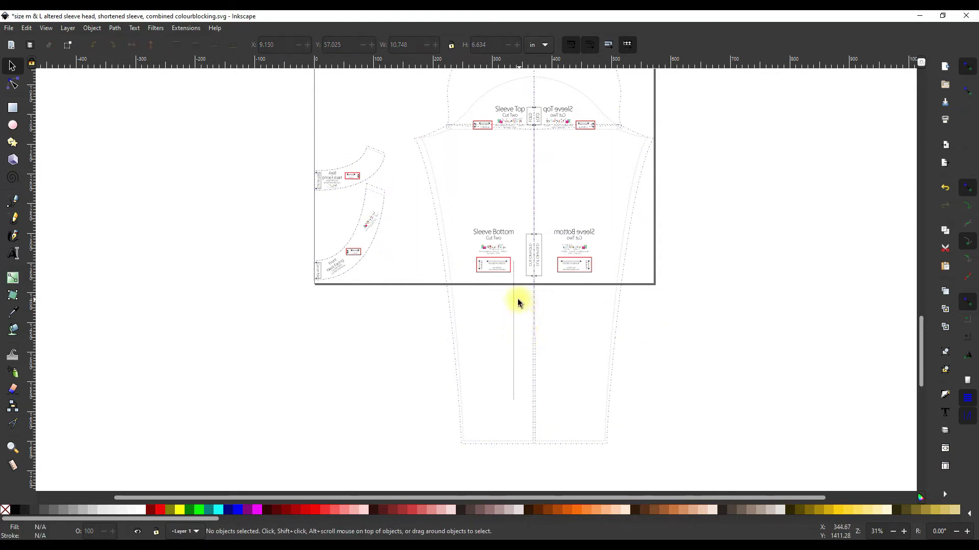
- Rotate the vertical helper line 90° clockwise, place it along the page's lower edge and stretch it across the sleeve to 13.030 in wide
click(514, 307)
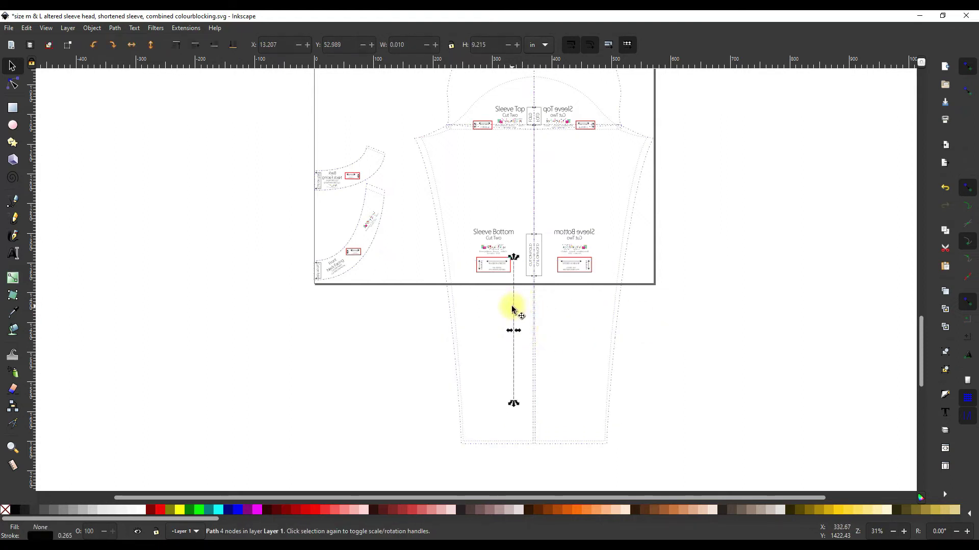
click(112, 45)
drag(488, 330, 480, 282)
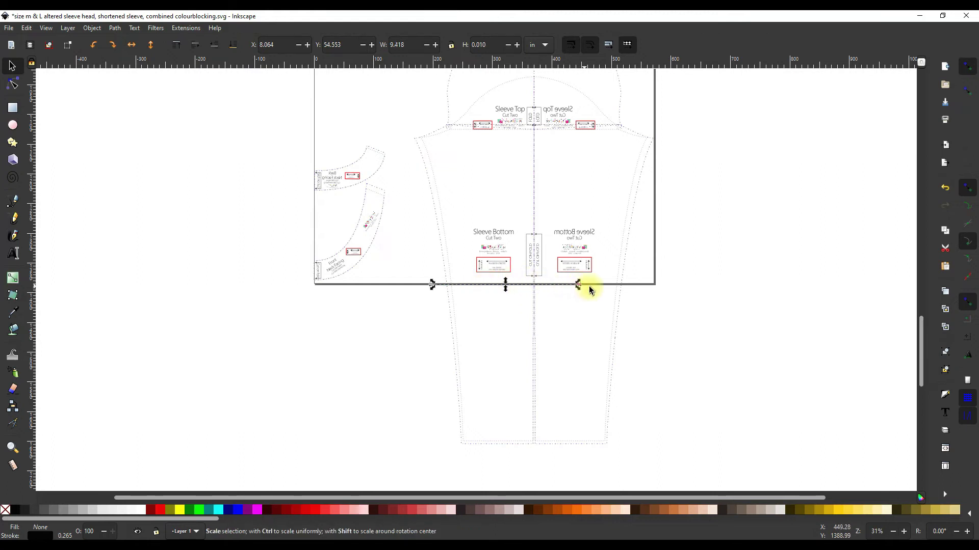
drag(578, 285, 639, 292)
click(663, 342)
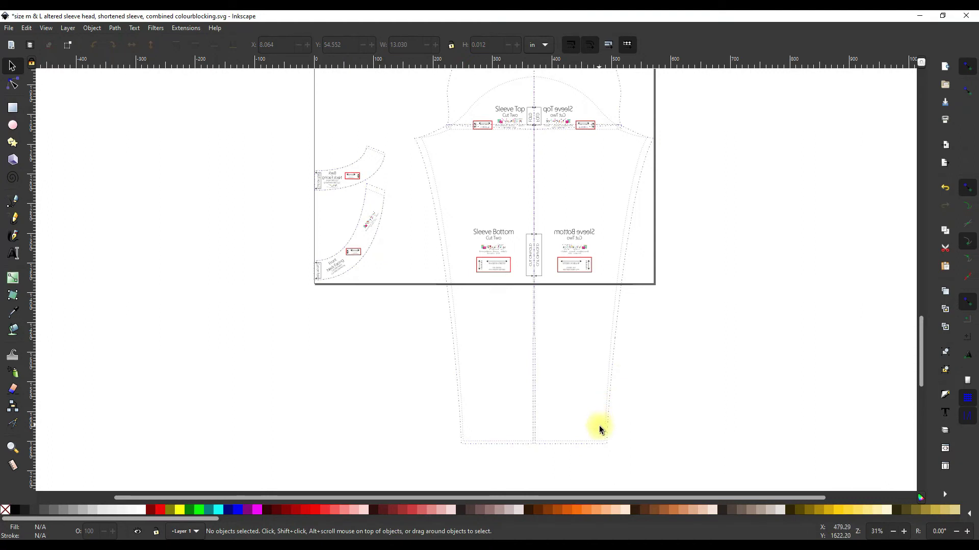
click(598, 445)
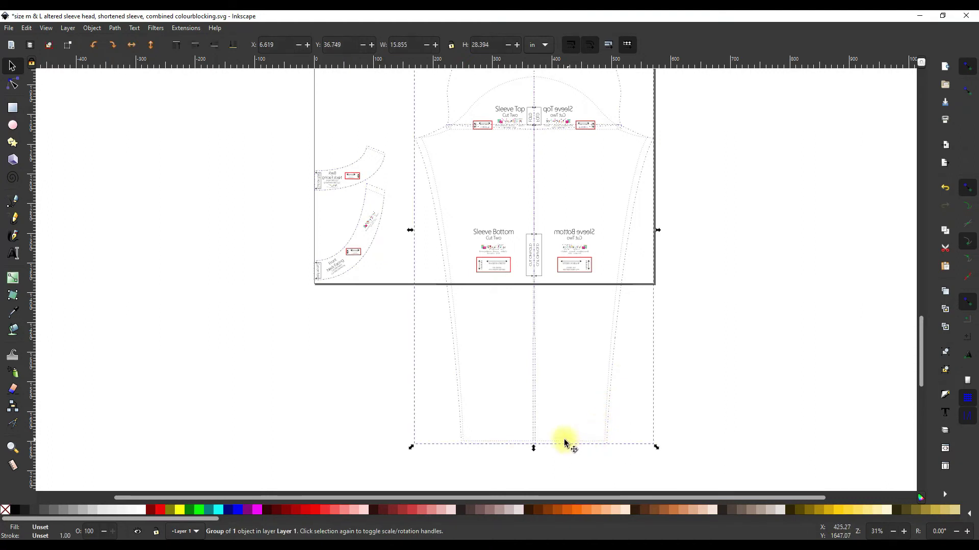
drag(536, 445, 546, 319)
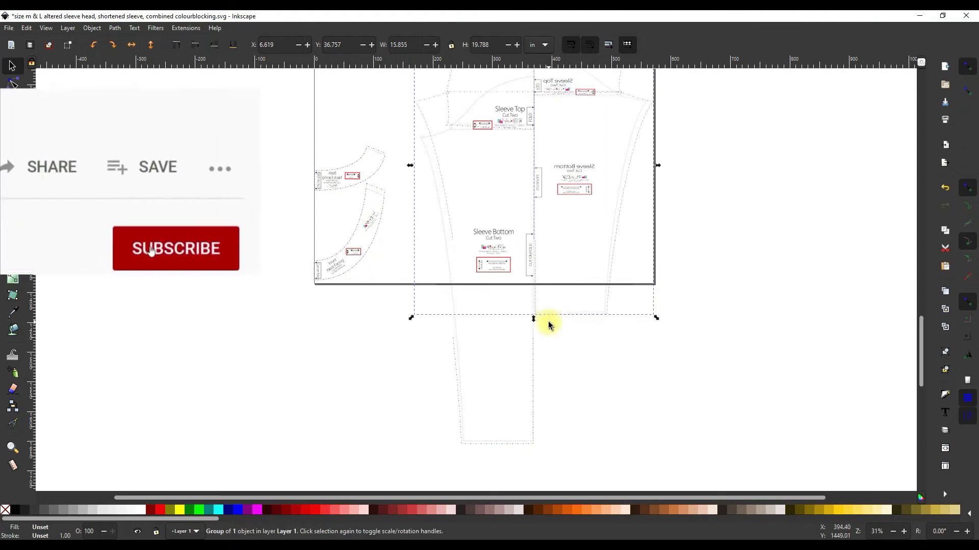
key(ctrl+z)
click(767, 347)
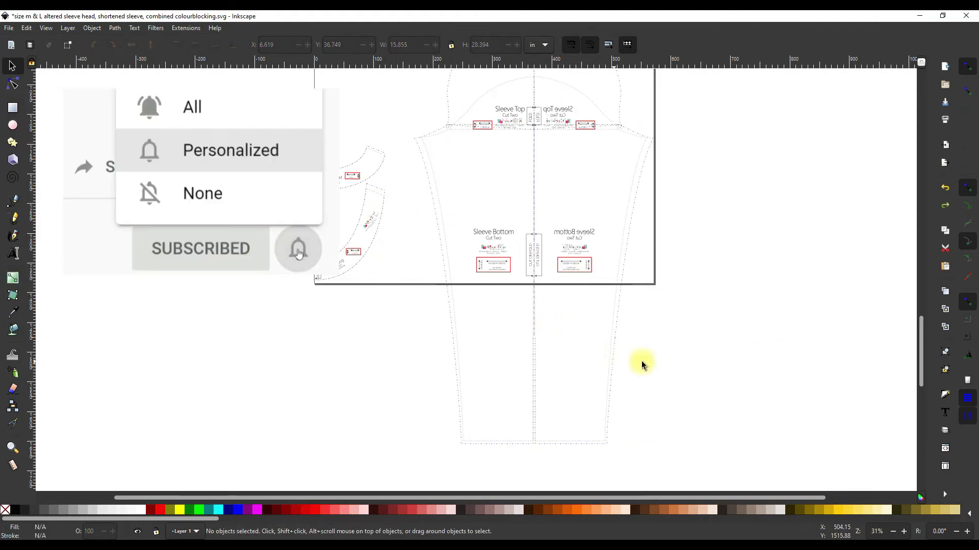
scroll(713, 341, up, 4)
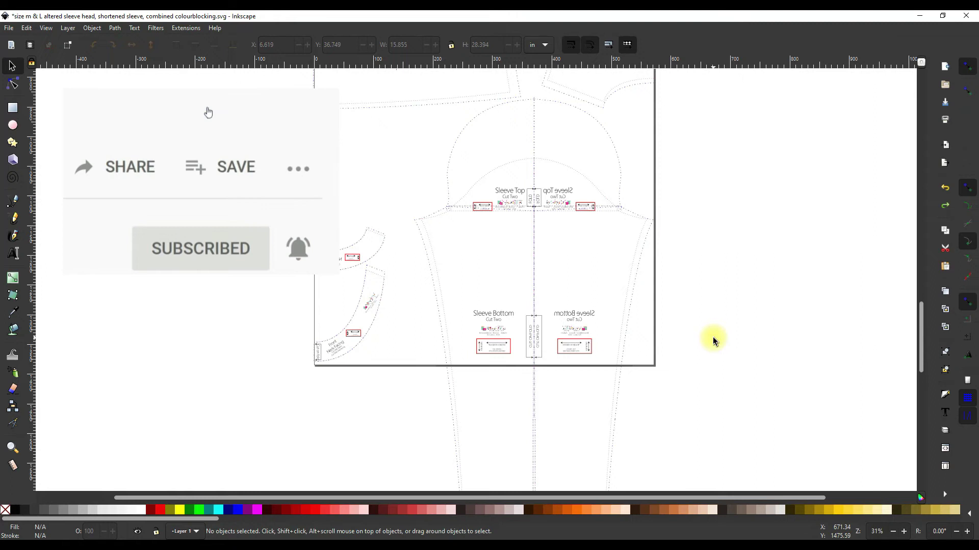
- Group all the sleeve's parts together with the helper line across the page's lower edge
ctrl+scroll(709, 331, down, 2)
scroll(701, 321, right, 4)
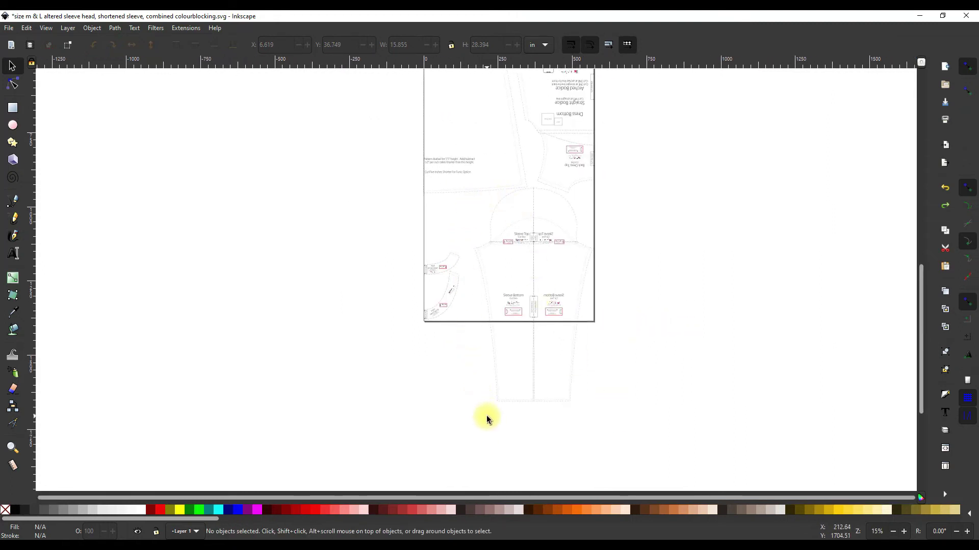
drag(487, 419, 553, 190)
drag(479, 413, 621, 188)
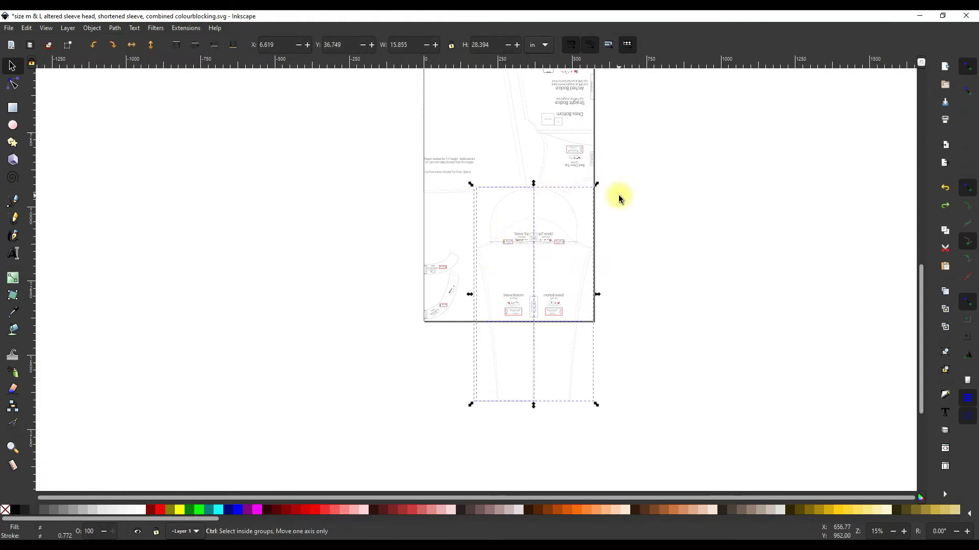
click(615, 271)
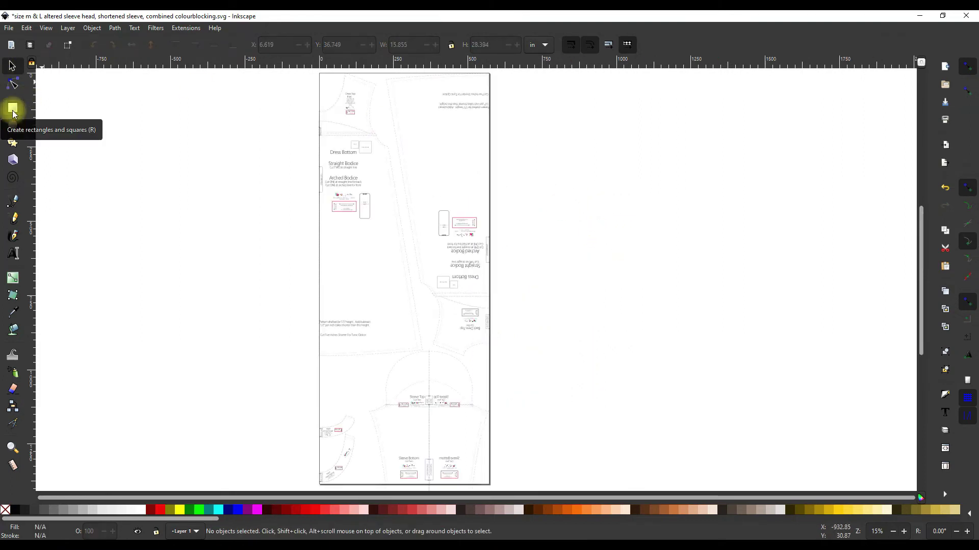
- Draw a rectangle beside the page, set it to 6 × 6 in and fill it light grey
click(13, 109)
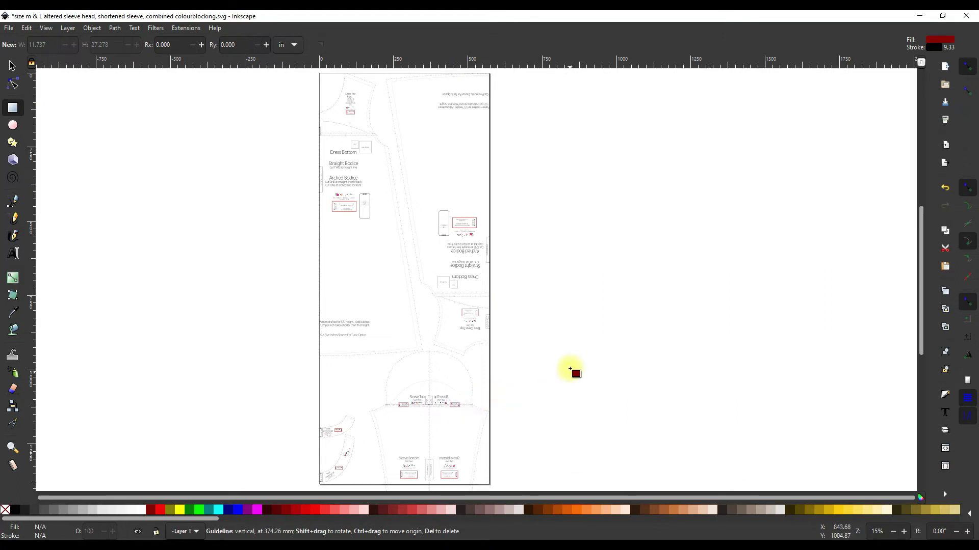
drag(535, 338, 643, 404)
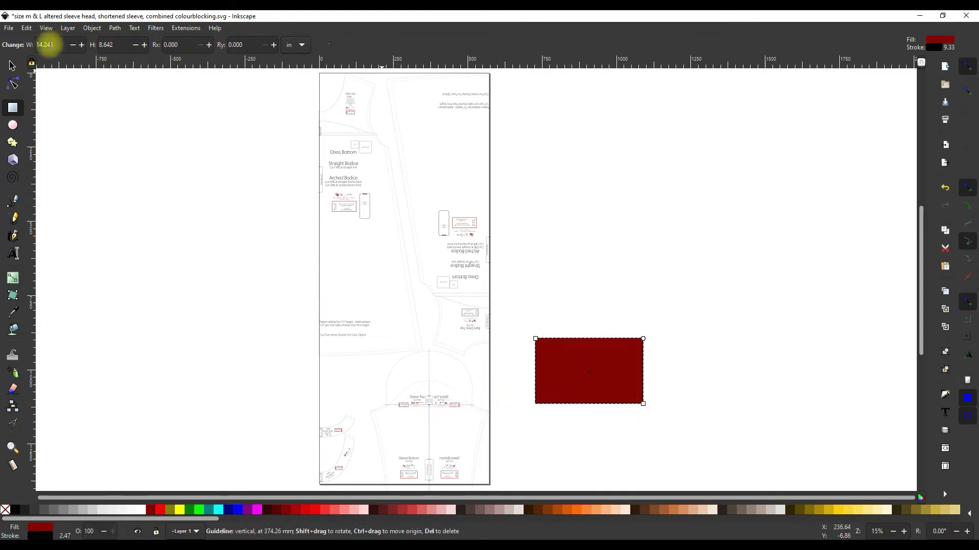
double_click(50, 45)
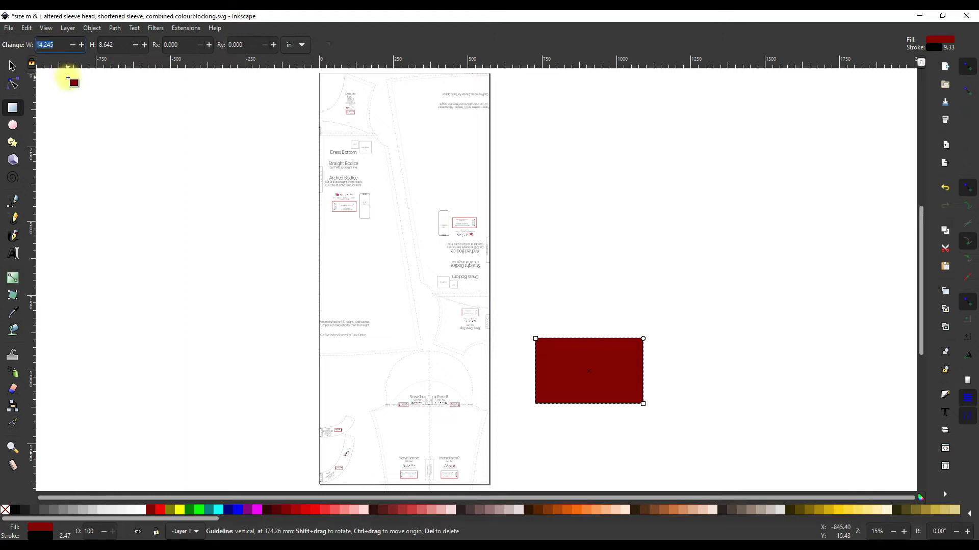
text(6)
key(Tab)
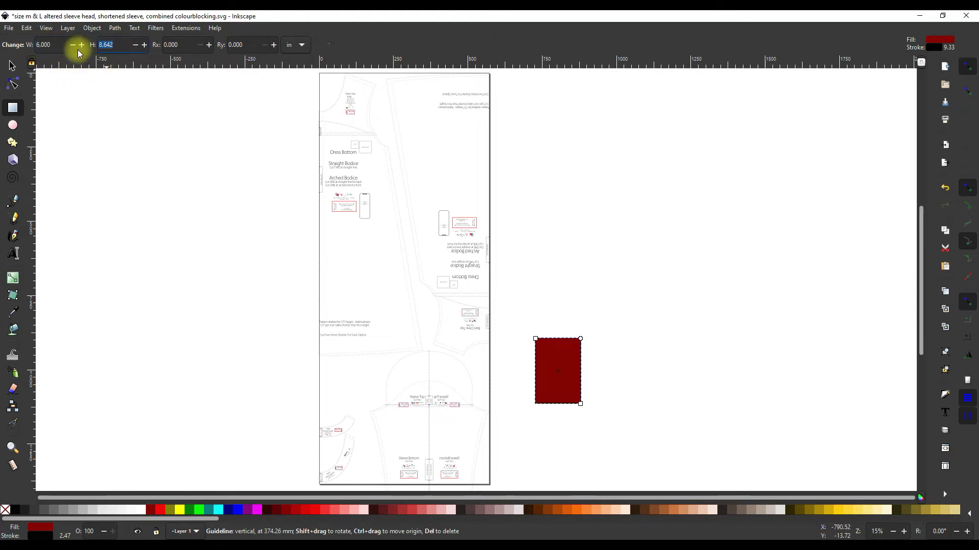
text(6)
key(Tab)
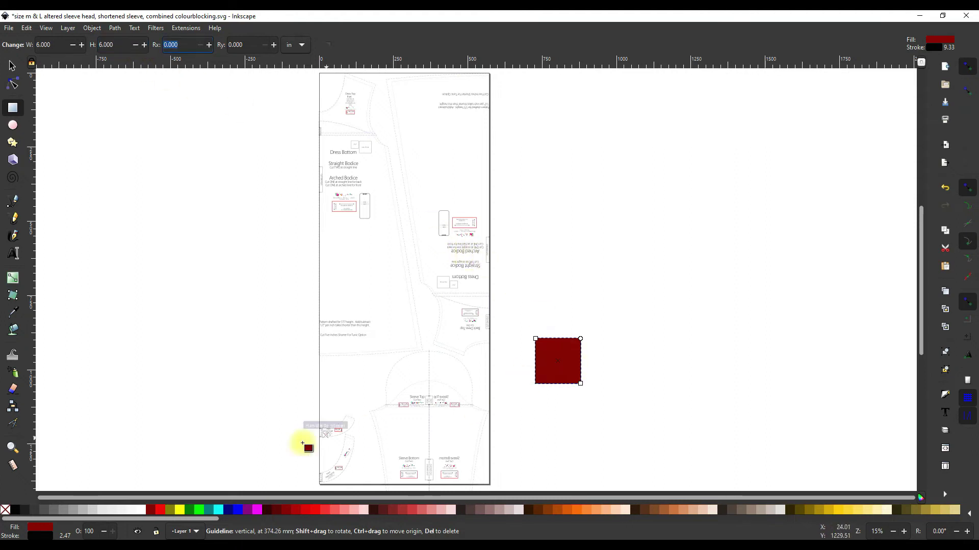
click(95, 511)
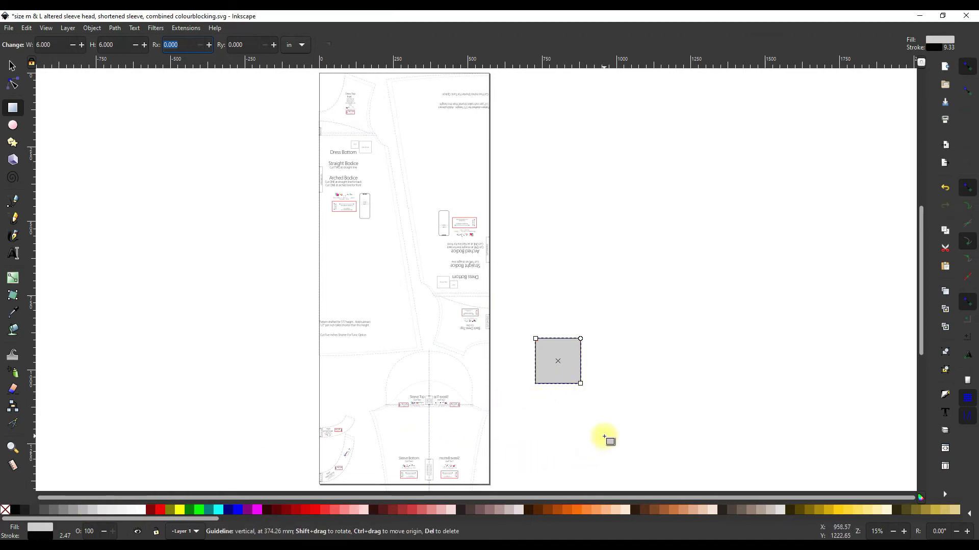
text(5)
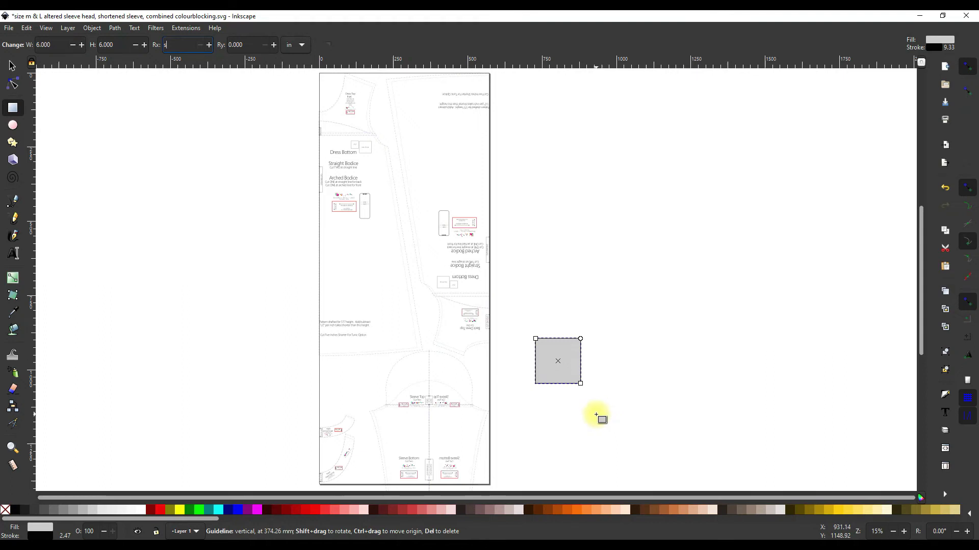
- Place the grey 6 in square over the sleeve at X 8.047, Y 42.779
click(236, 344)
key(s)
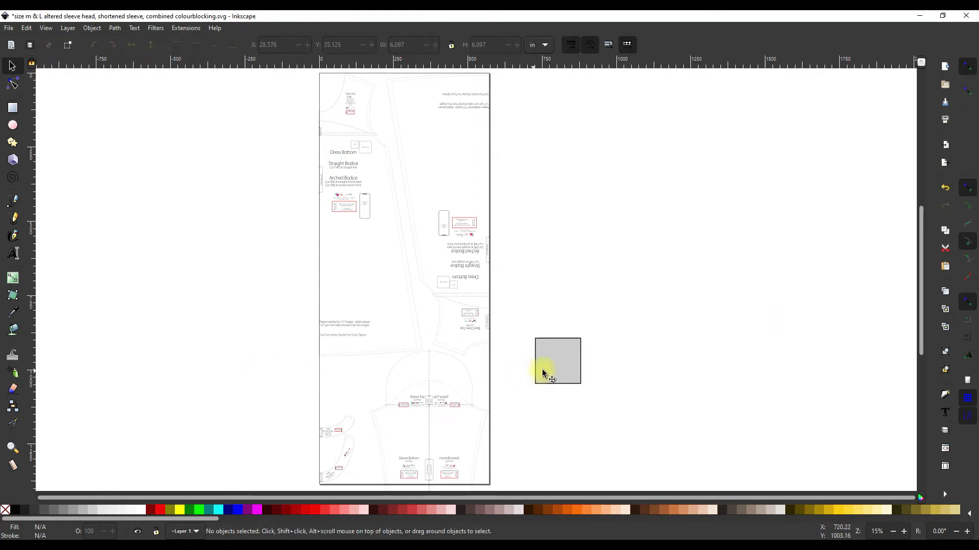
drag(546, 372, 399, 423)
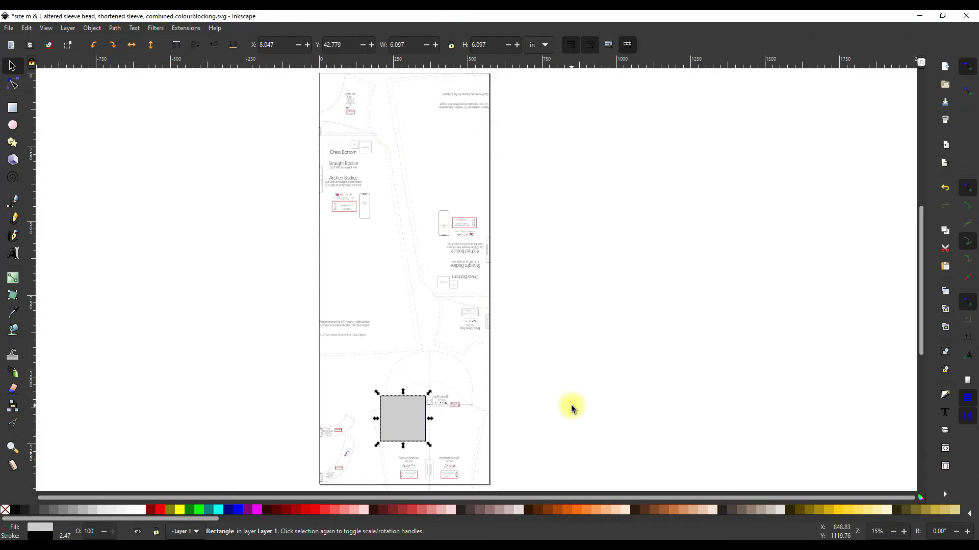
drag(582, 418, 544, 308)
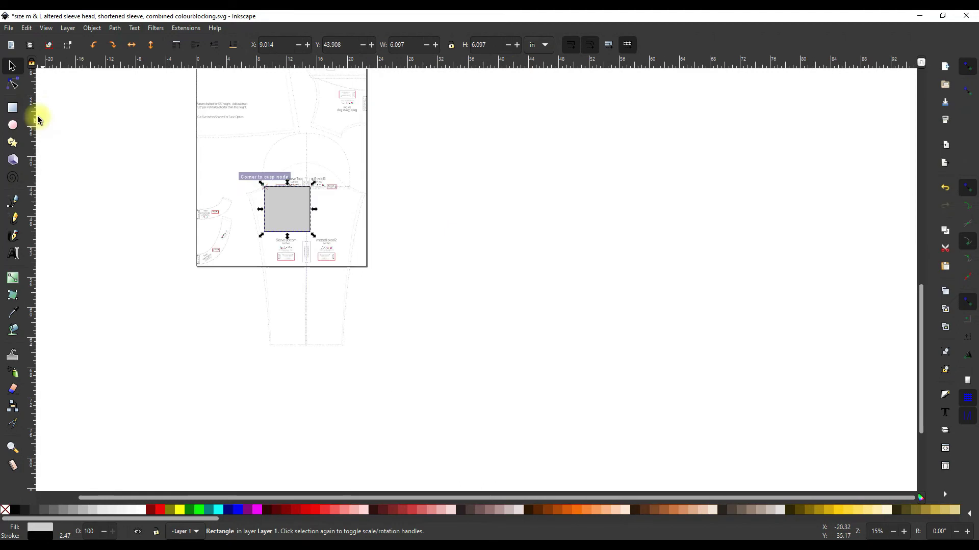
- Draw a 7.75 × 8 in rectangle and fit it into the page's lower-right corner at X 14.685, Y 46.432
click(13, 108)
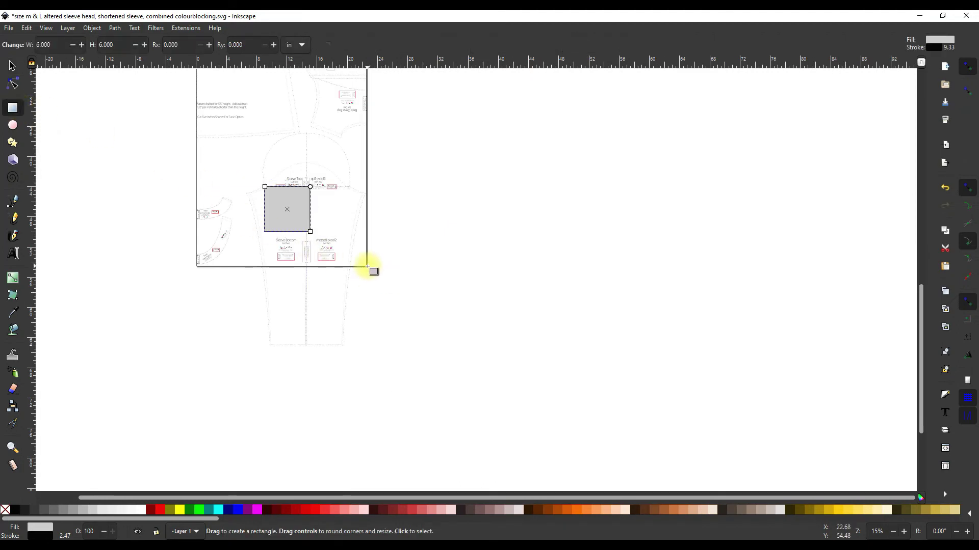
drag(368, 266, 303, 208)
click(55, 44)
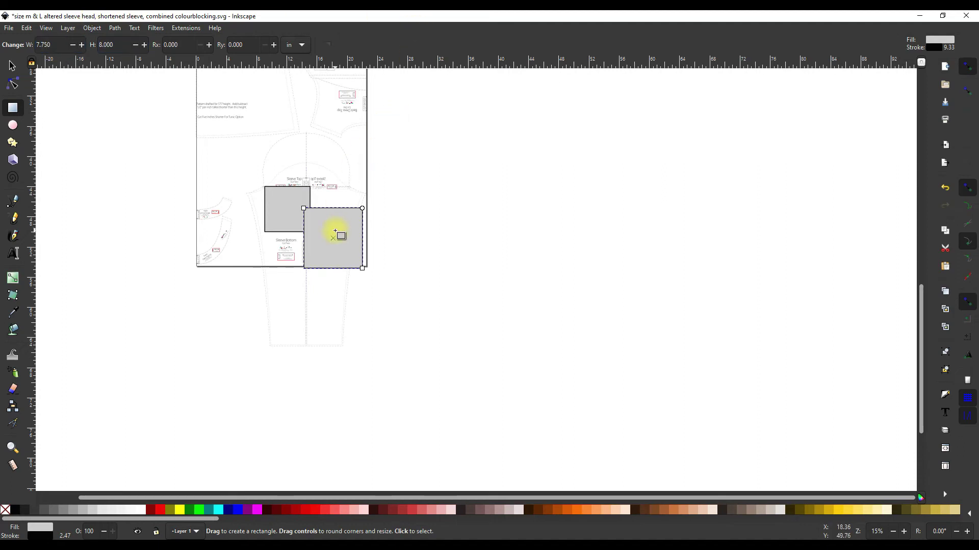
key(s)
drag(358, 247, 367, 250)
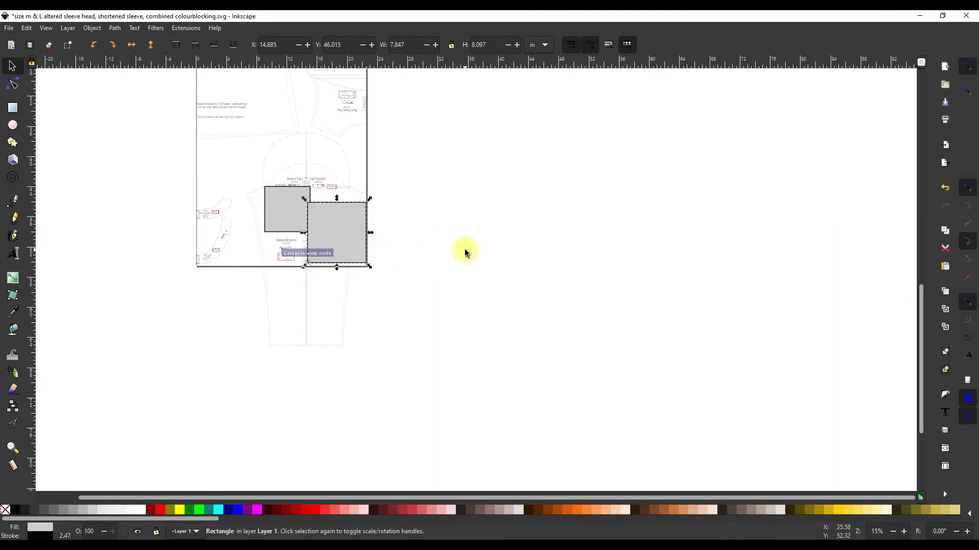
key(Down)
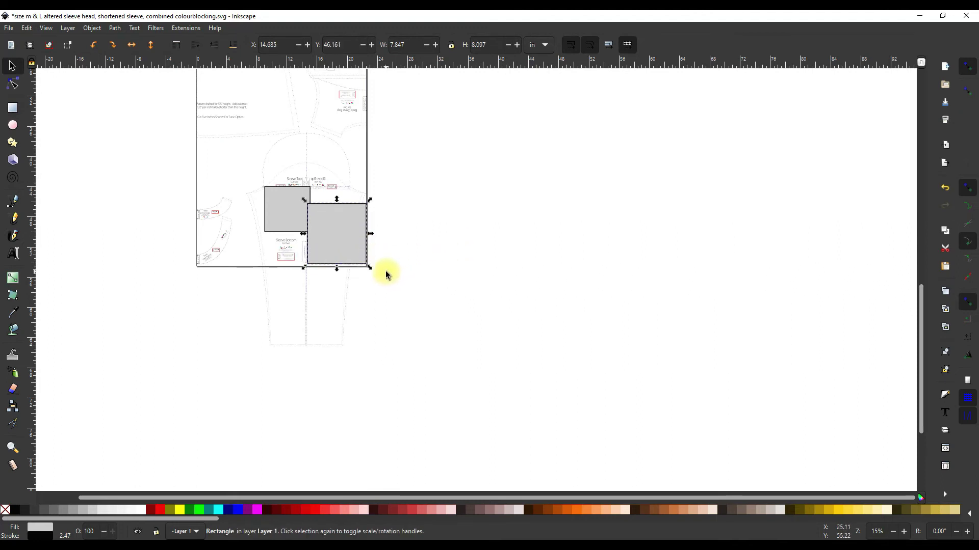
key(Down)
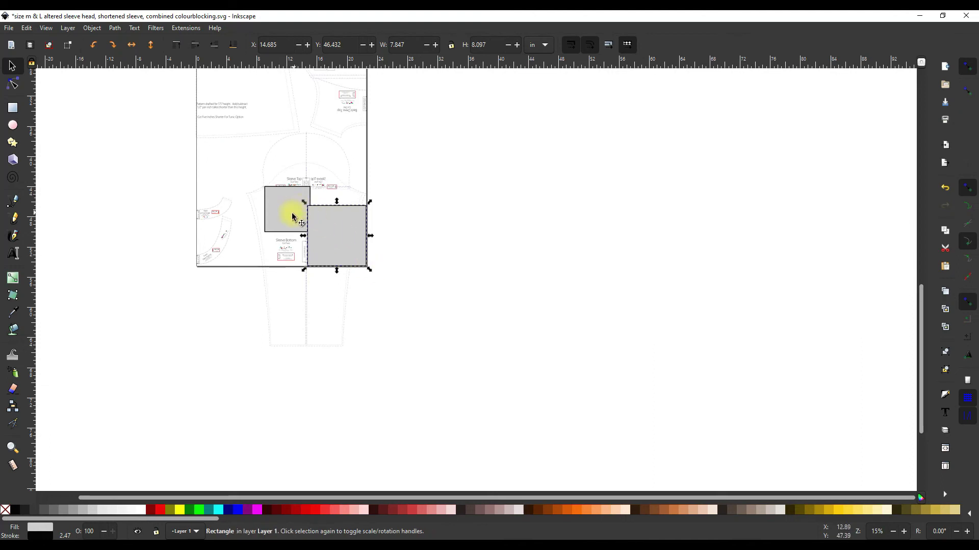
- Move the 6 in square against the larger rectangle's upper-left corner at X 8.685, Y 40.432, and delete the larger rectangle
click(291, 217)
drag(289, 217, 332, 190)
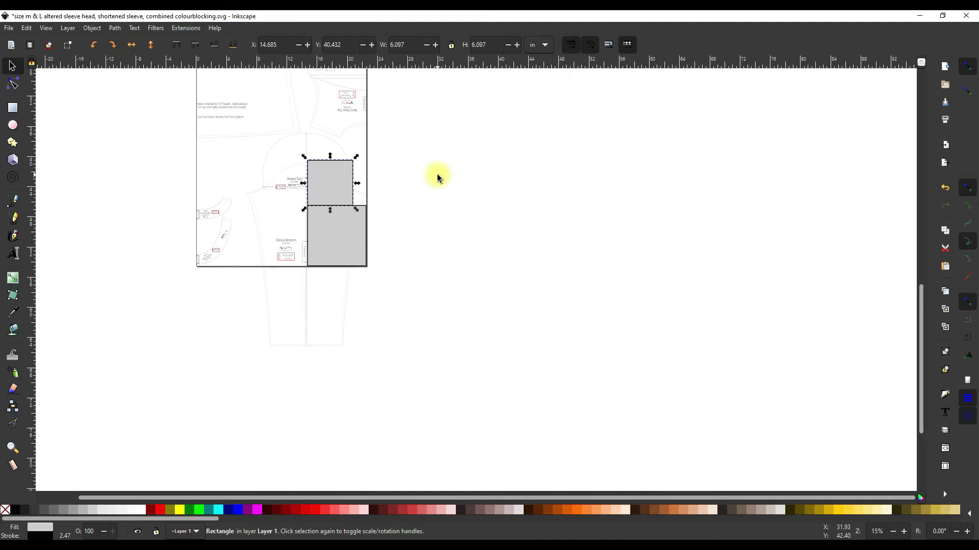
drag(338, 196, 292, 198)
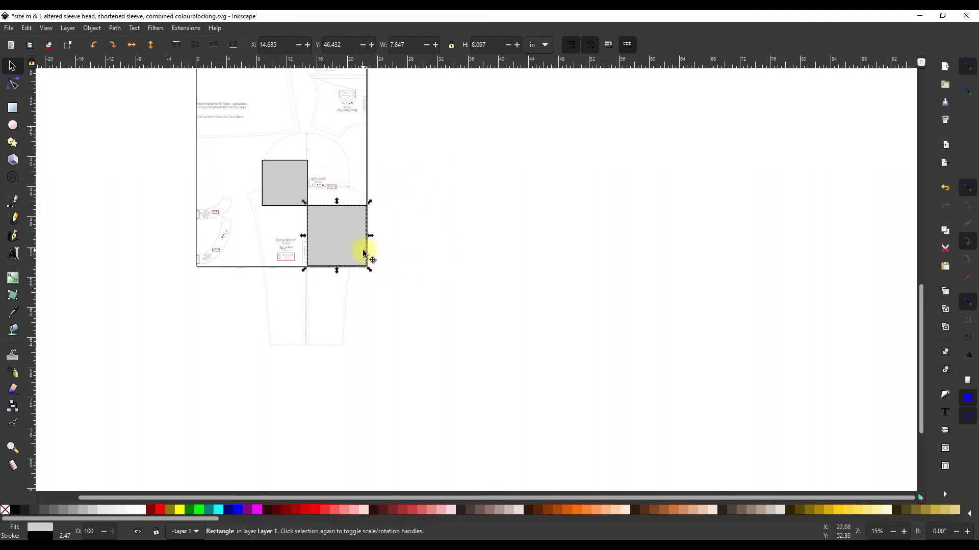
key(Delete)
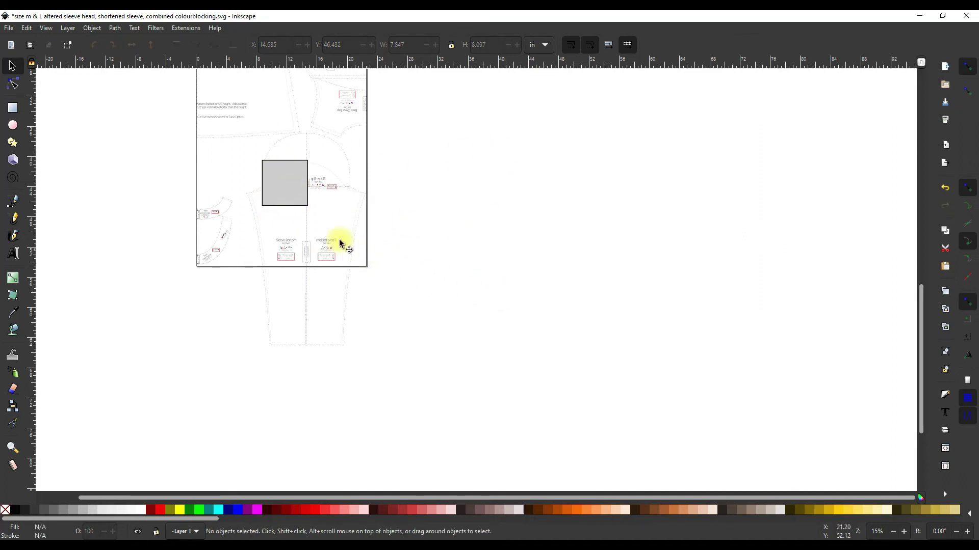
- Try rotating the sleeve group 180° and moving it up inside the page to X 6.385, Y 26.058
click(309, 240)
click(114, 45)
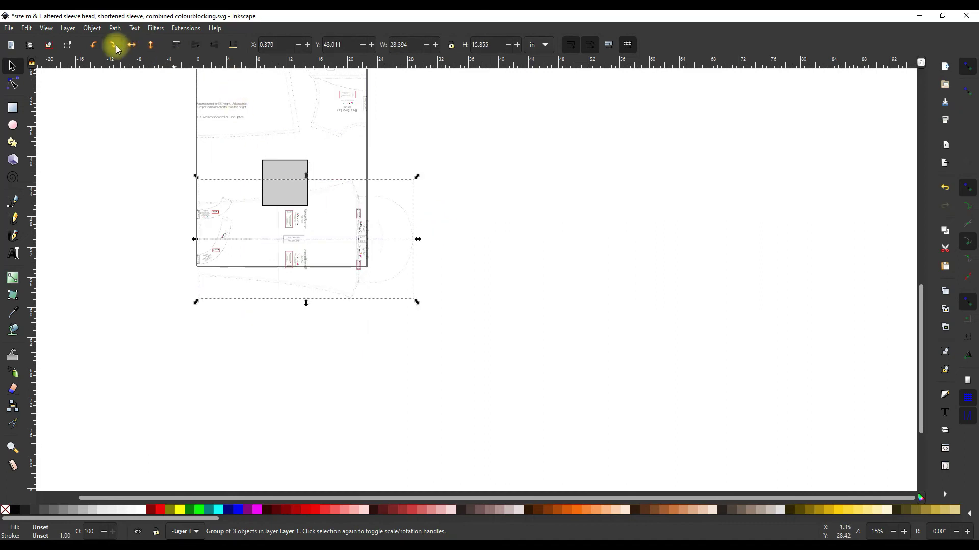
click(115, 47)
scroll(479, 294, up, 5)
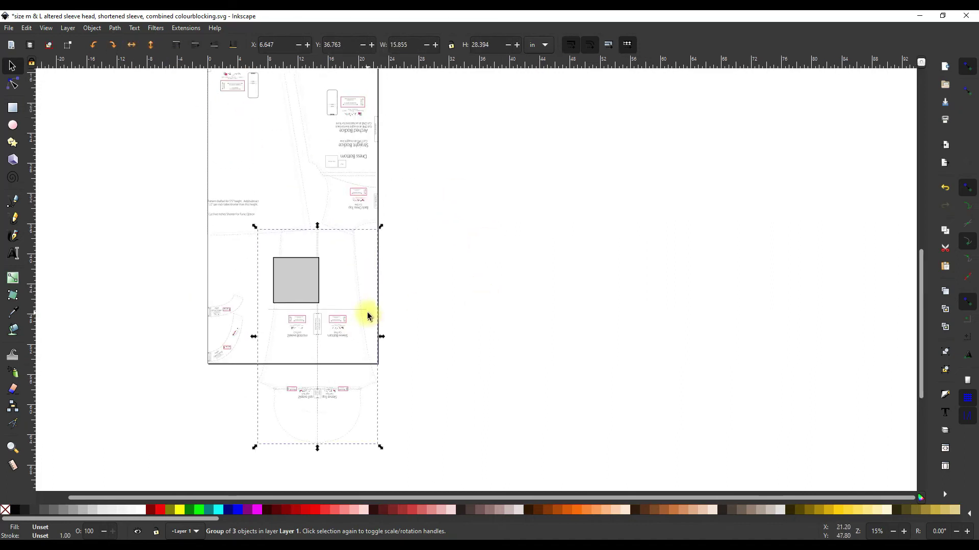
drag(353, 317, 360, 236)
key(Right)
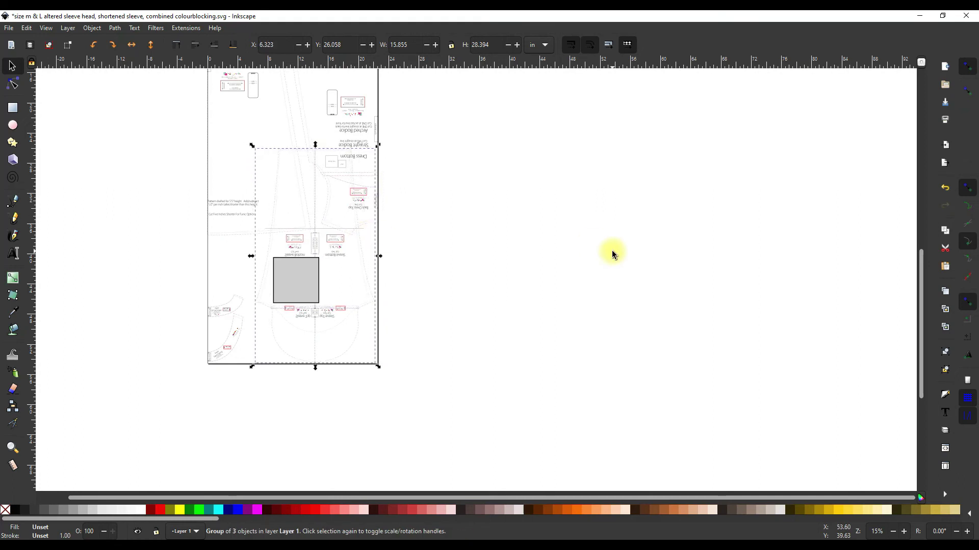
key(Right)
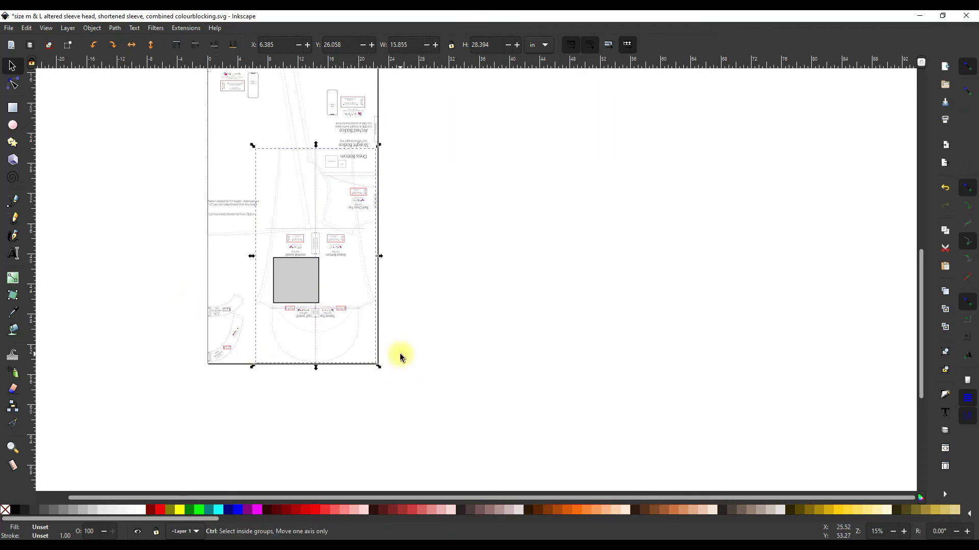
- Undo the sleeve group's move and rotations, and clear the selection
key(ctrl+z)
key(ctrl+z)
key(ctrl+z)
click(435, 377)
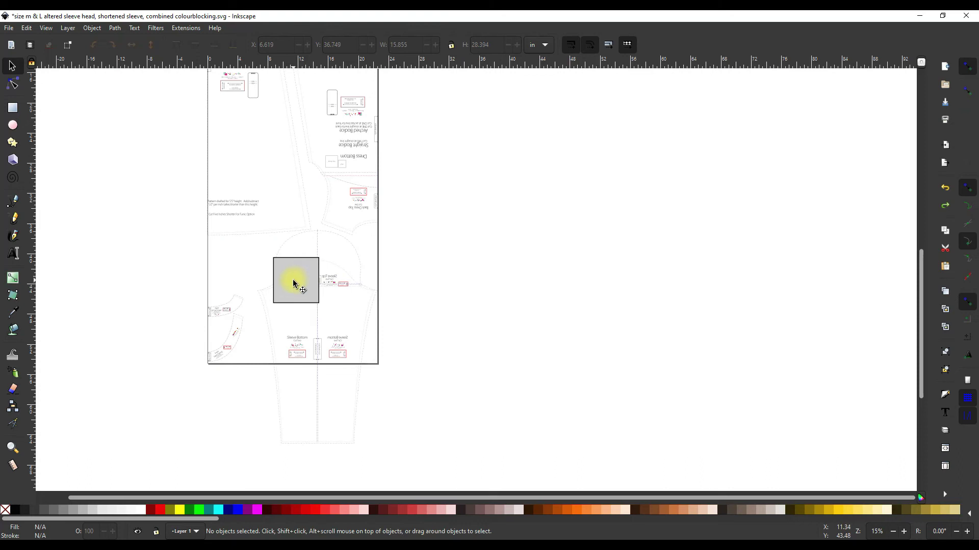
- Delete the grey 6 in square covering the sleeve
mouse_move(476, 212)
mouse_down()
mouse_move(531, 426)
mouse_move(483, 214)
mouse_up()
click(324, 290)
click(458, 243)
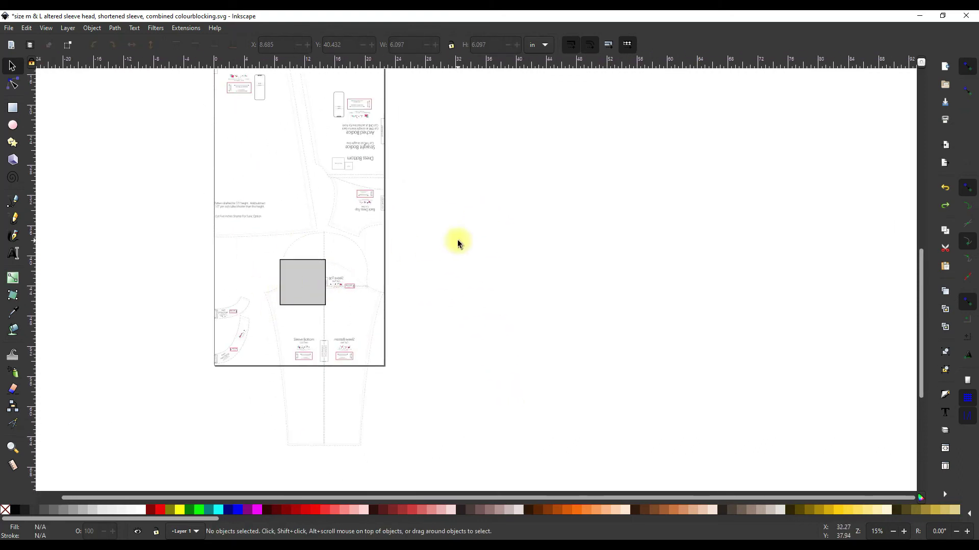
click(320, 295)
key(Delete)
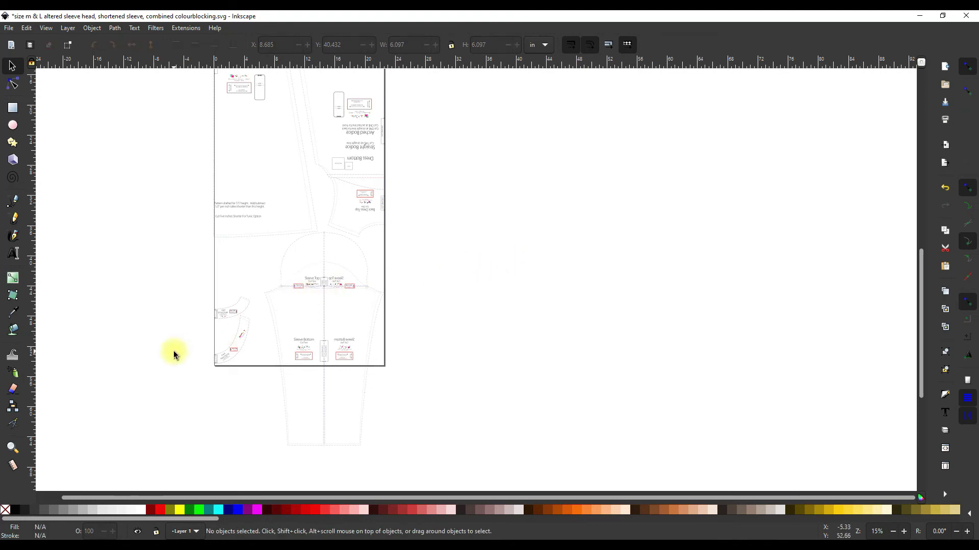
- Move both neck facings up beneath the dress hem along the page's left edge, at X -0.028, Y 37.449
drag(253, 375, 229, 250)
scroll(244, 222, up, 4)
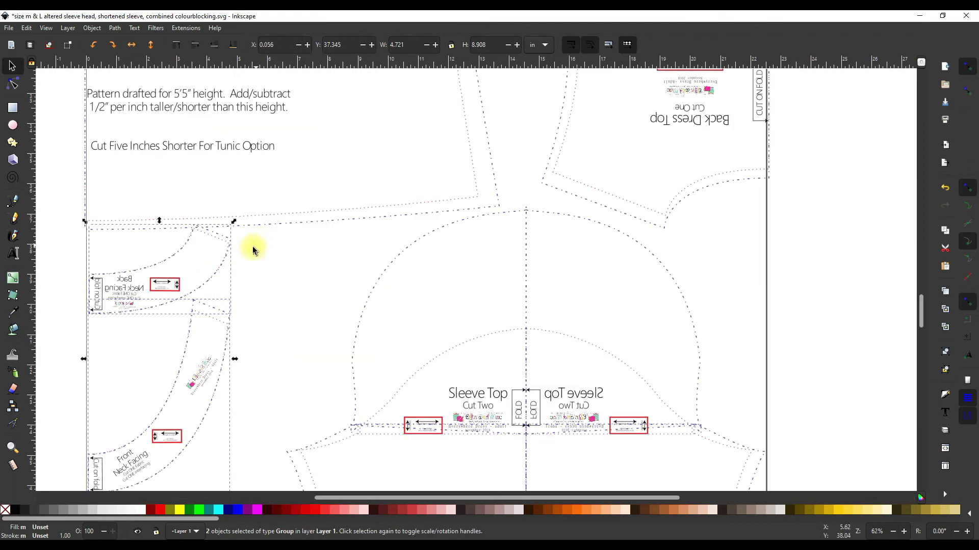
key(Left)
key(Left)
key(Left)
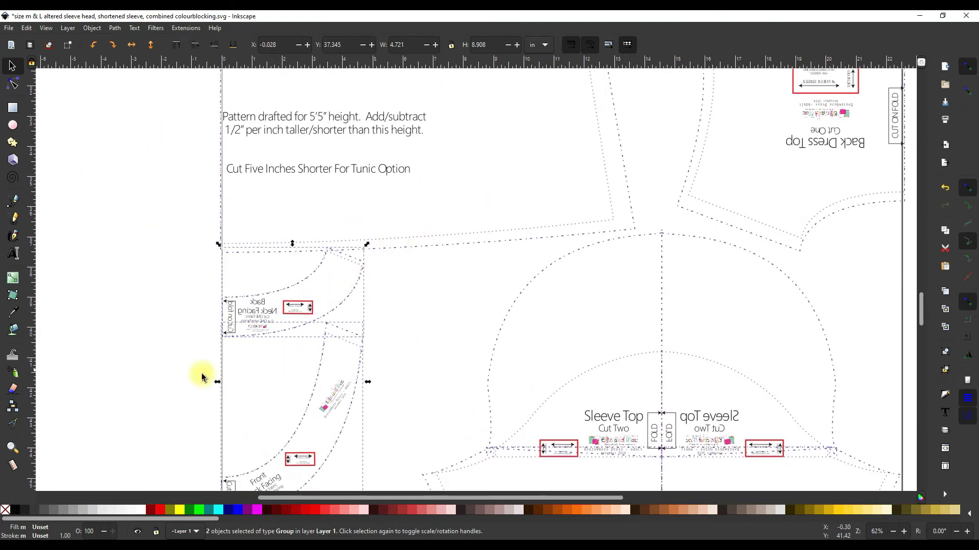
key(Left)
key(Down)
key(Down)
key(Down)
key(Down)
key(Down)
click(173, 385)
scroll(179, 380, down, 2)
scroll(179, 378, down, 6)
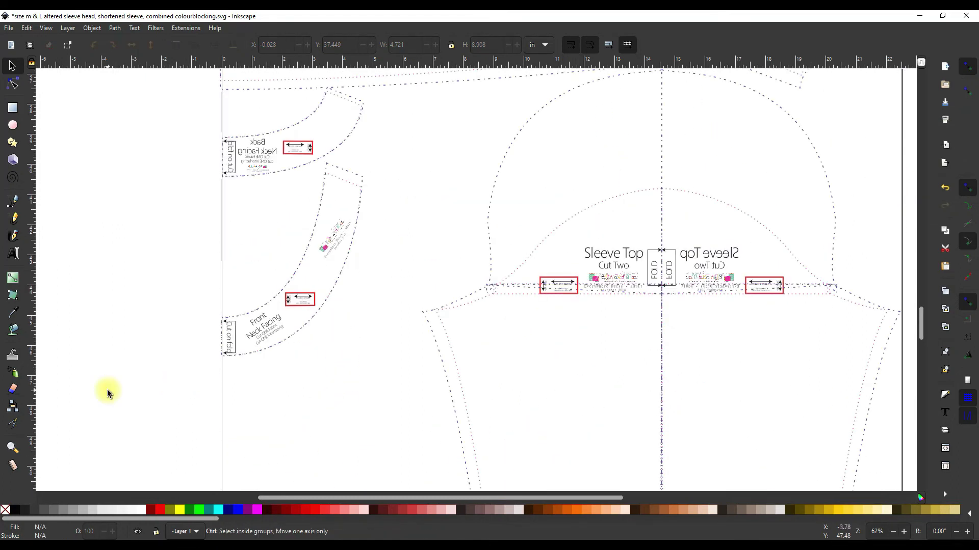
- In the document properties, set the resize-to-content margins to 7 in on all four sides
key(ctrl+shift+d)
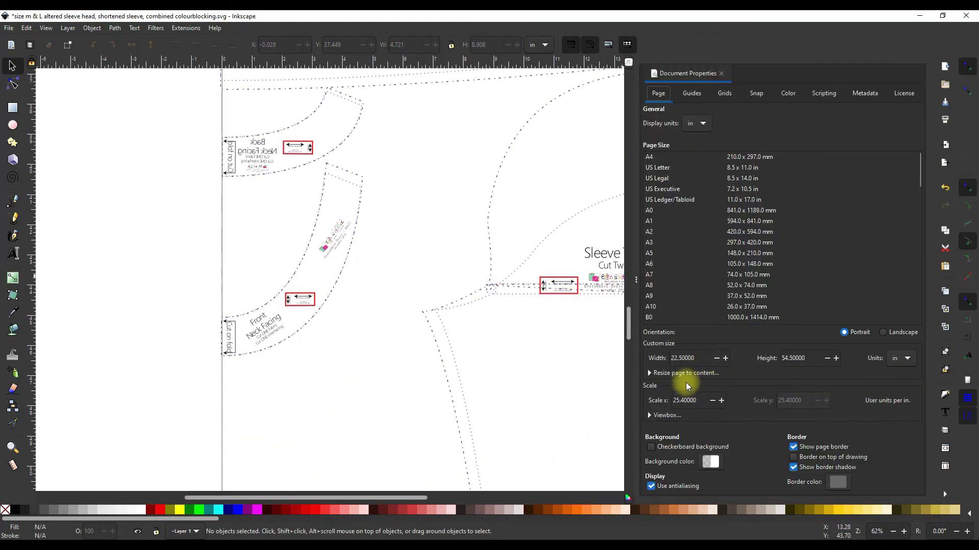
click(686, 377)
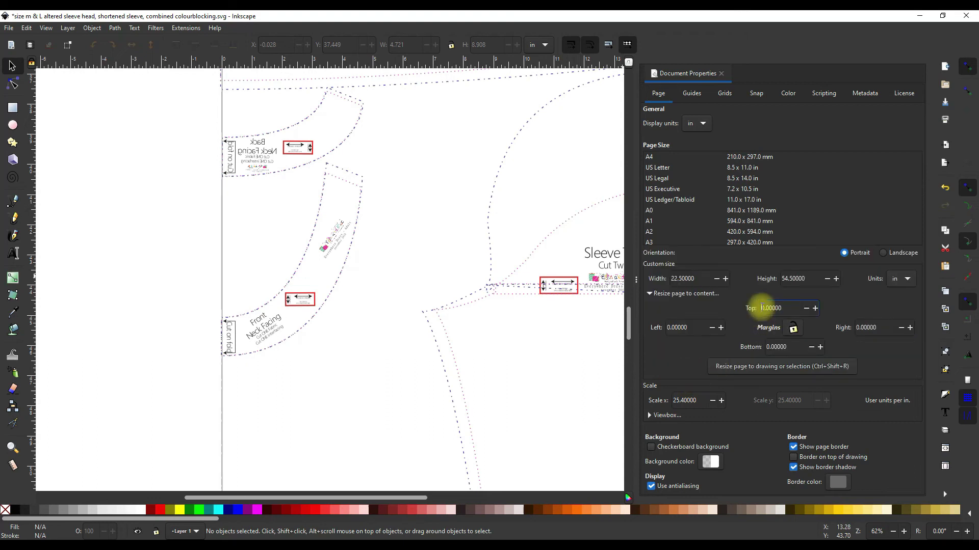
drag(791, 310, 702, 320)
text(7)
key(Tab)
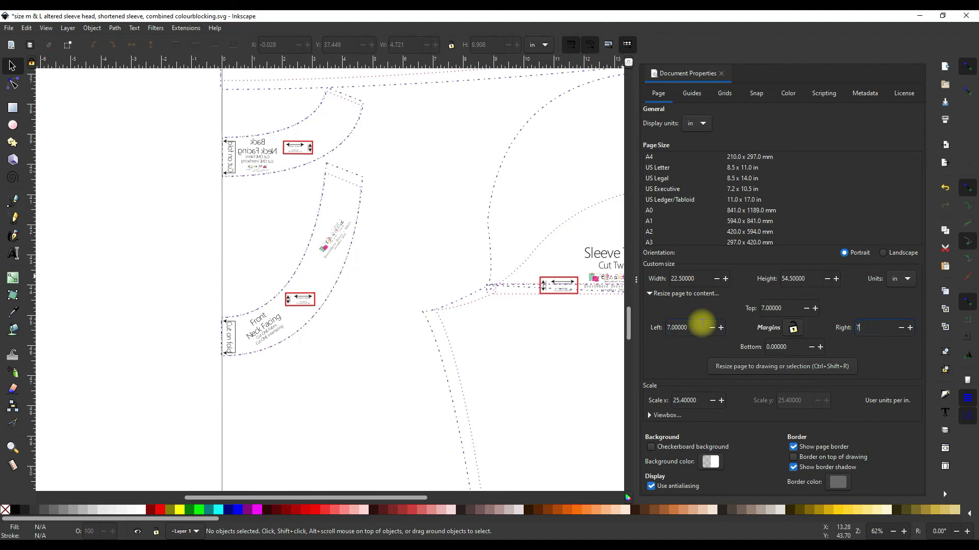
text(7)
key(Tab)
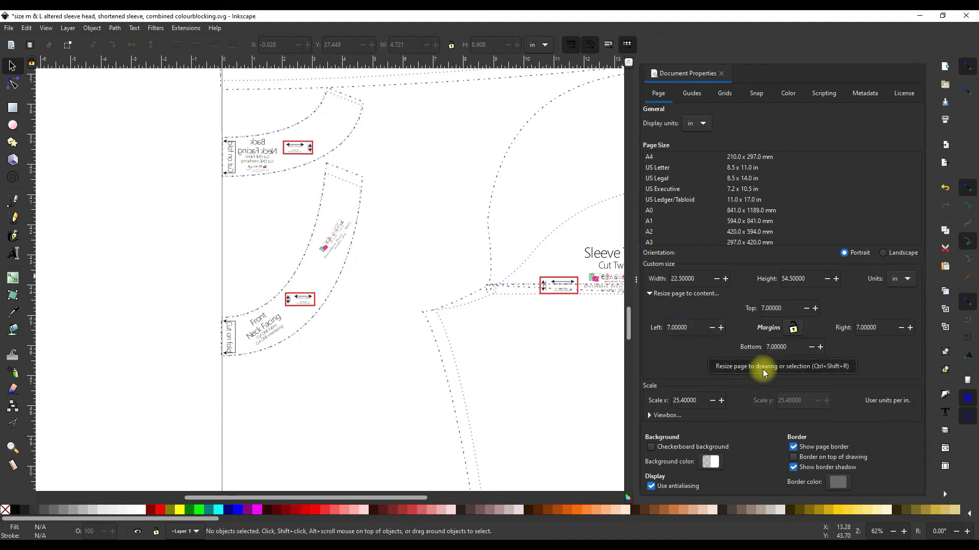
- Resize the page to the drawing using the entered margins, and close the document properties
click(729, 366)
click(721, 73)
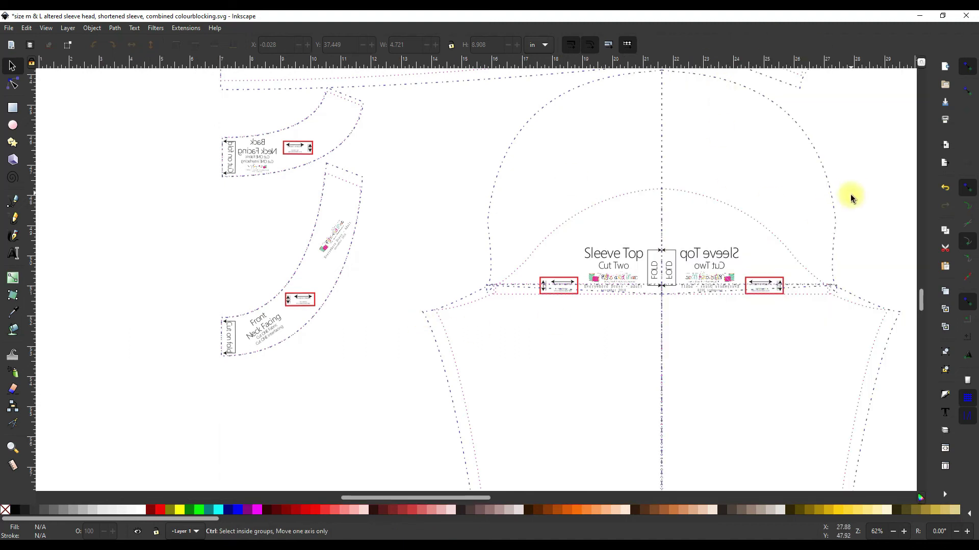
scroll(780, 201, down, 4)
drag(775, 291, 591, 419)
drag(683, 247, 663, 405)
scroll(652, 320, down, 5)
scroll(651, 320, left, 2)
- Select all the pattern pieces and apply a flat black stroke to them
click(562, 266)
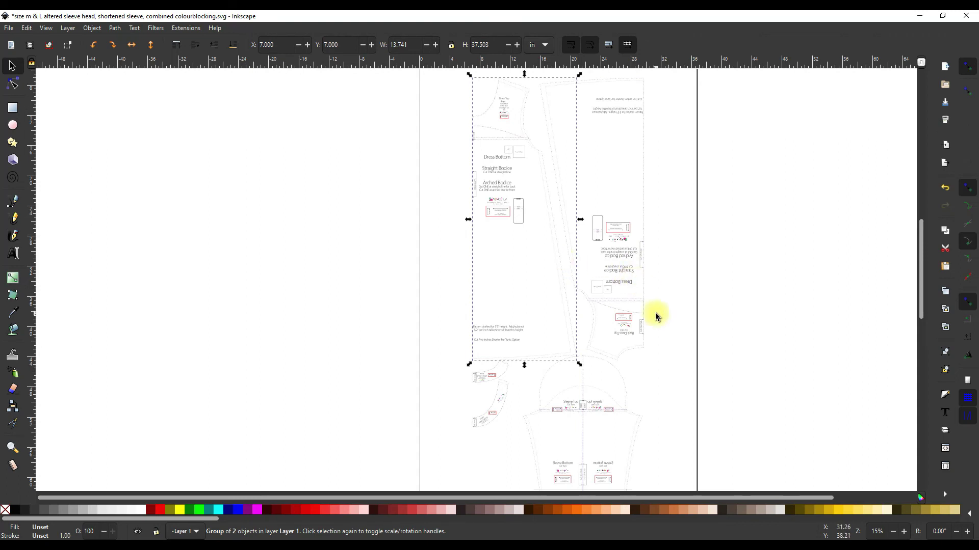
key(ctrl+a)
key(ctrl+shift+f)
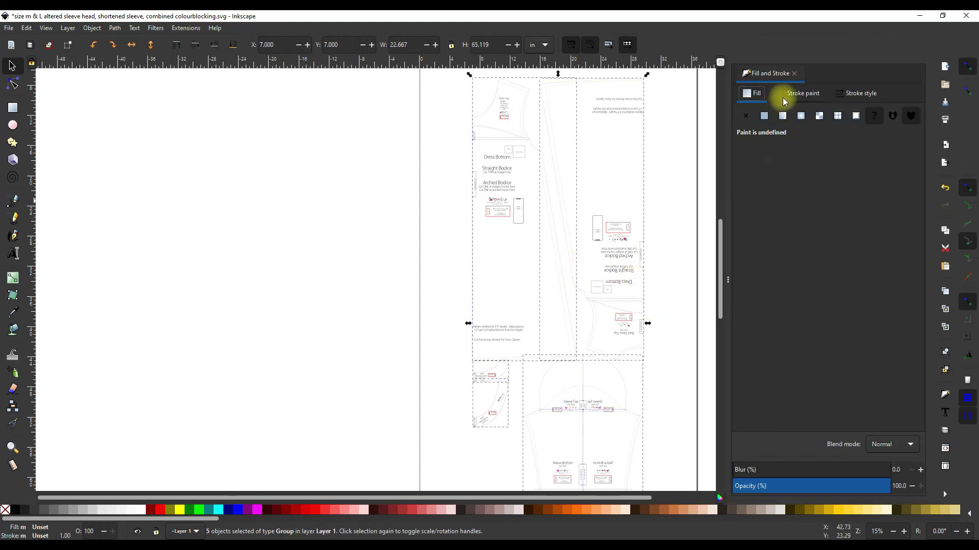
click(763, 118)
- Set the stroke width of all selected pattern pieces to 4 pt, clear the selection, and close the fill and stroke settings
click(863, 93)
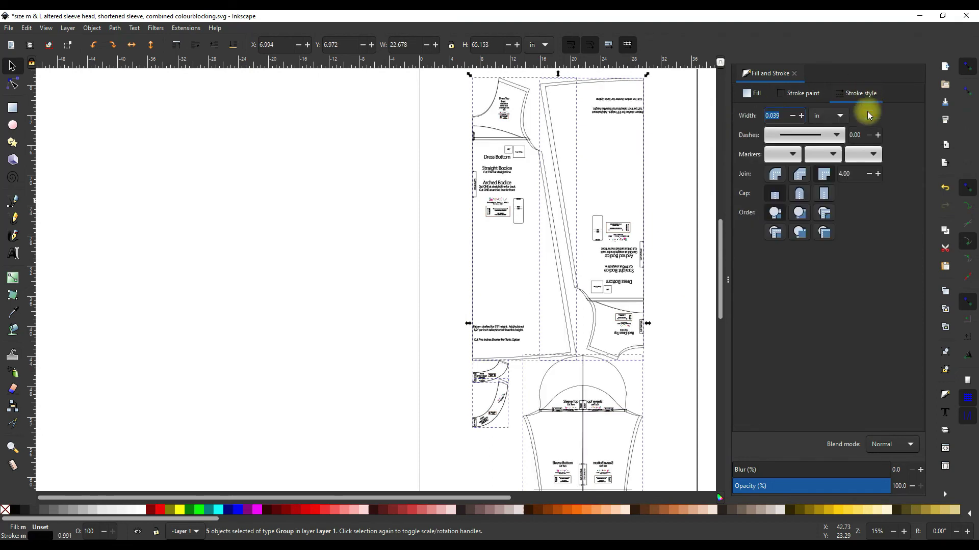
click(834, 112)
click(825, 134)
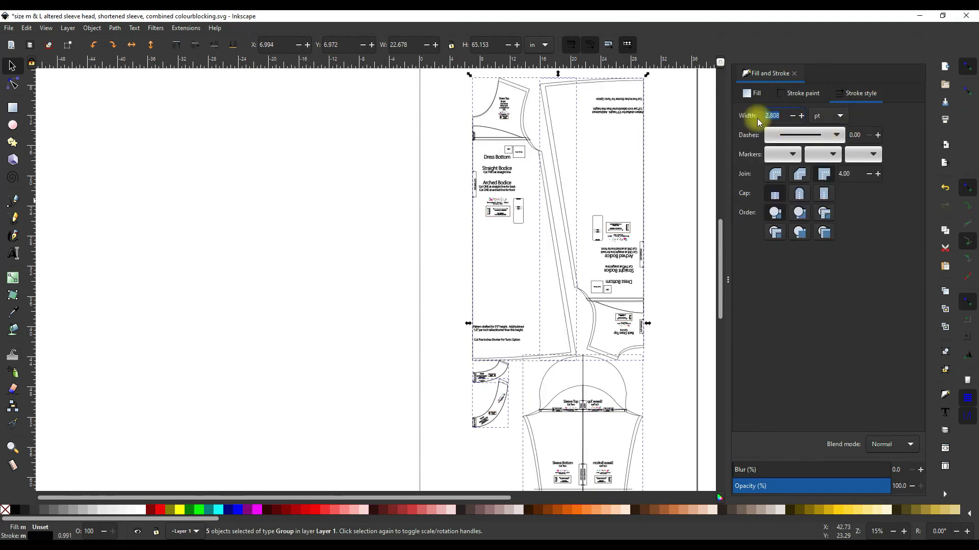
key(Return)
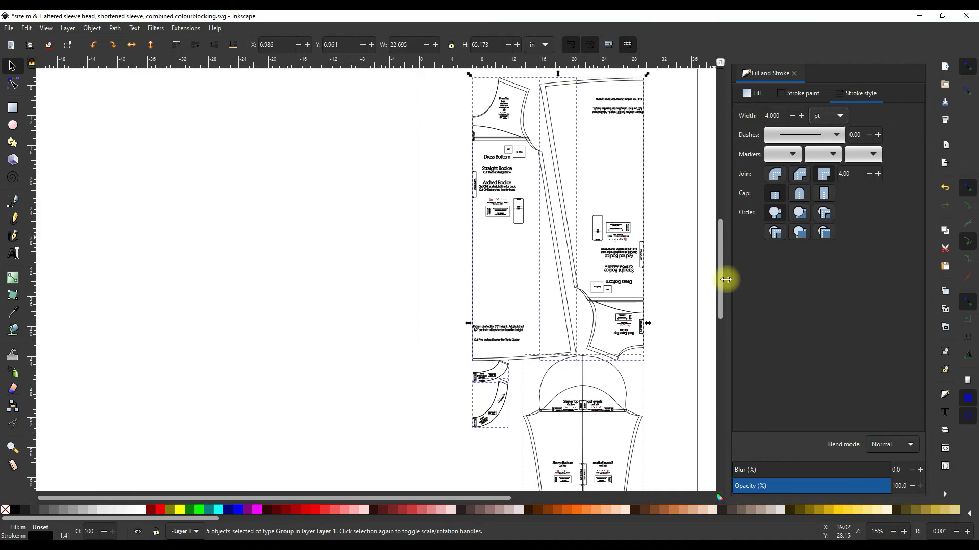
click(704, 153)
click(794, 73)
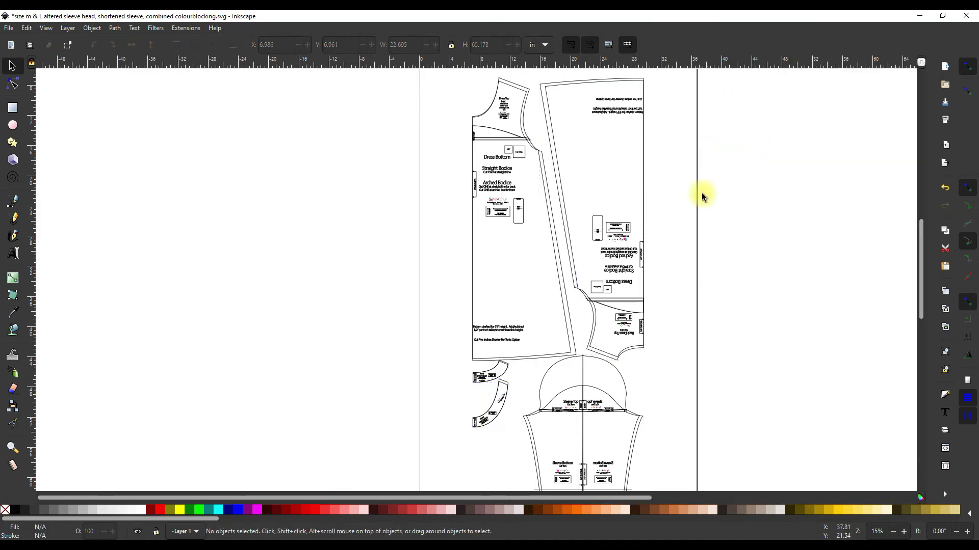
- Add a 72 pt sans-serif text label FRONT below the instruction blocks on the front dress half
drag(675, 264, 722, 204)
scroll(681, 239, up, 3)
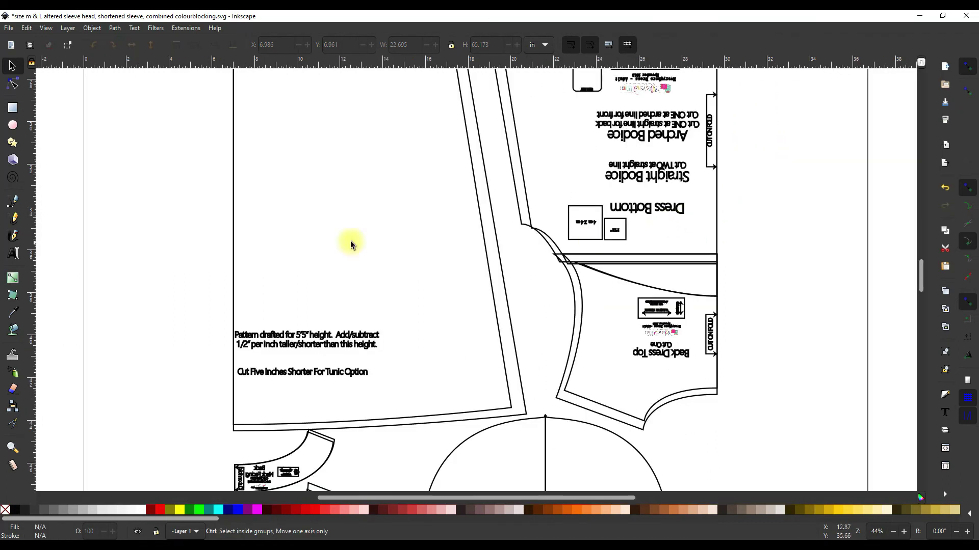
drag(321, 238, 564, 481)
scroll(591, 354, up, 12)
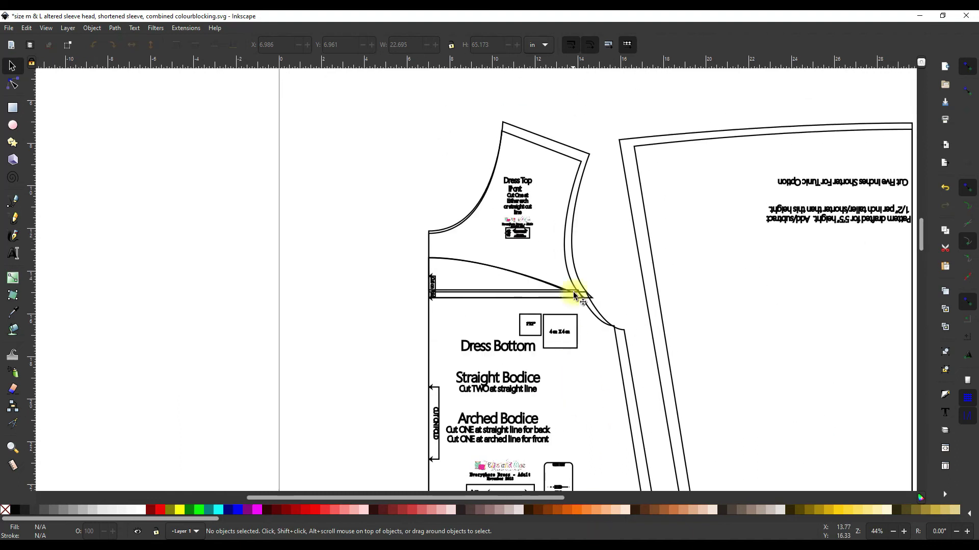
scroll(544, 333, down, 2)
scroll(544, 332, down, 12)
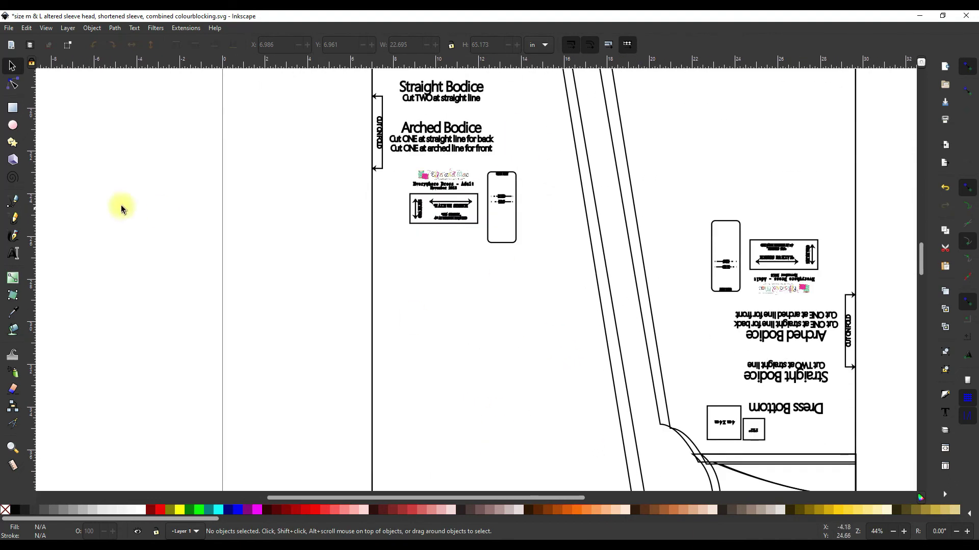
click(13, 253)
drag(413, 266, 539, 349)
text(FRONT)
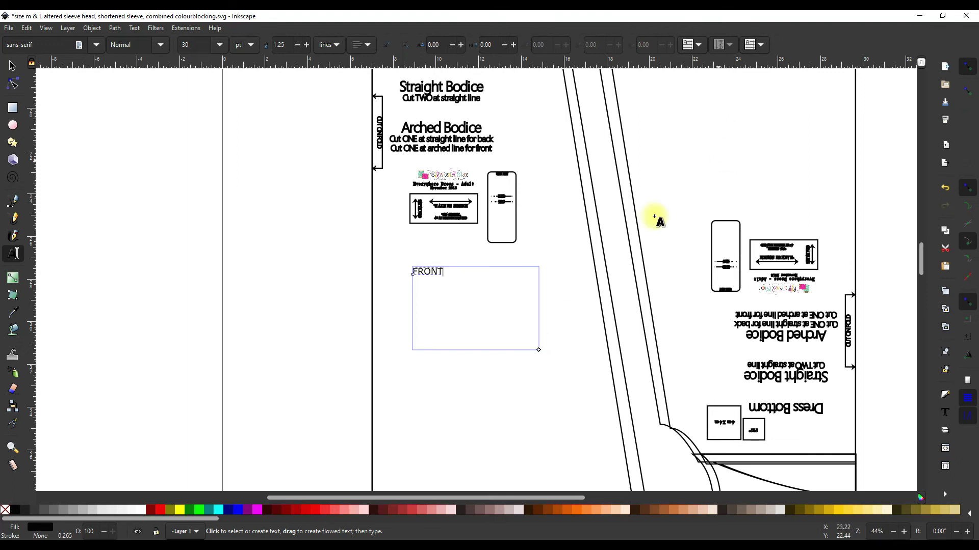
click(218, 47)
click(193, 357)
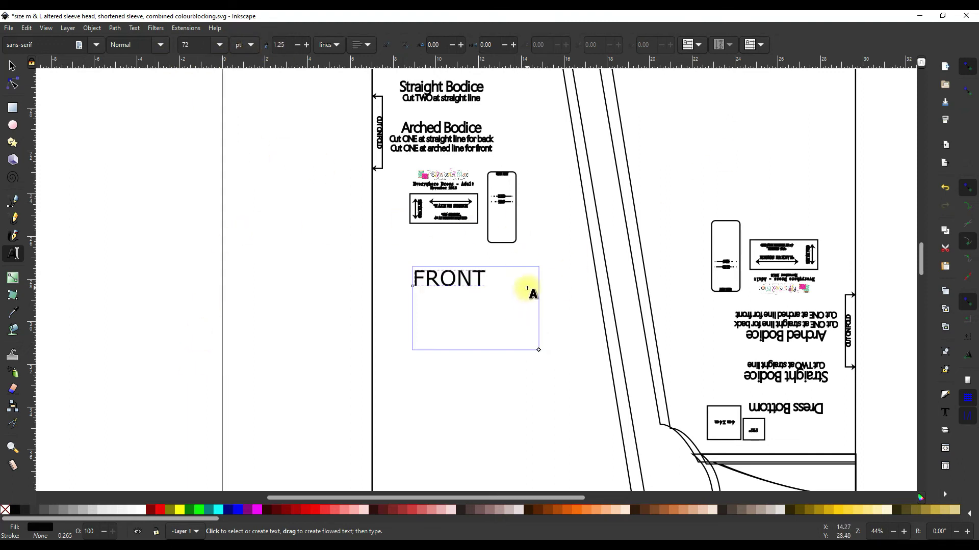
key(Escape)
key(s)
- Copy the FRONT label onto the upside-down back dress half, above its instruction blocks, and change its text to BACK
click(455, 287)
key(ctrl+c)
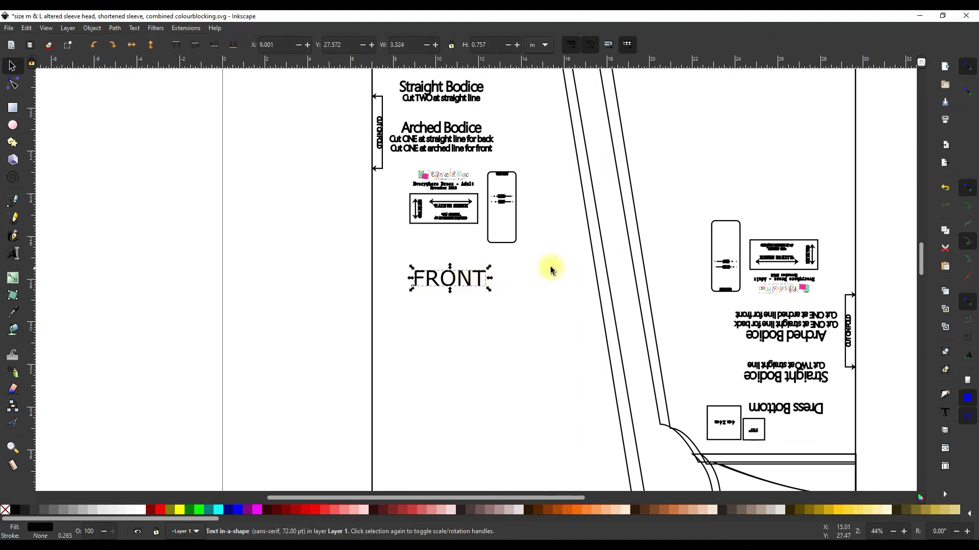
key(ctrl+v)
key(Escape)
click(758, 129)
double_click(760, 127)
key(ctrl+a)
text(back)
key(Escape)
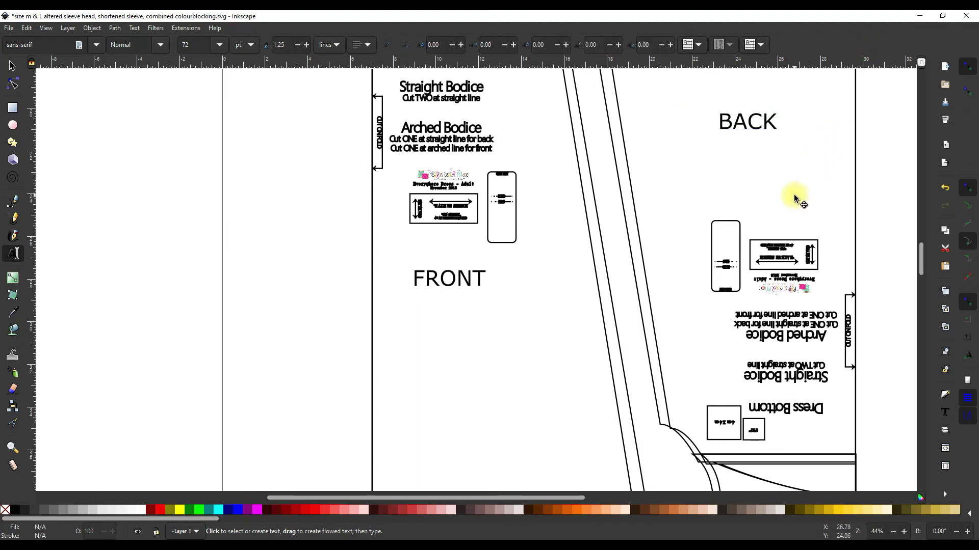
key(s)
scroll(832, 255, up, 4)
scroll(714, 306, down, 10)
scroll(607, 352, right, 5)
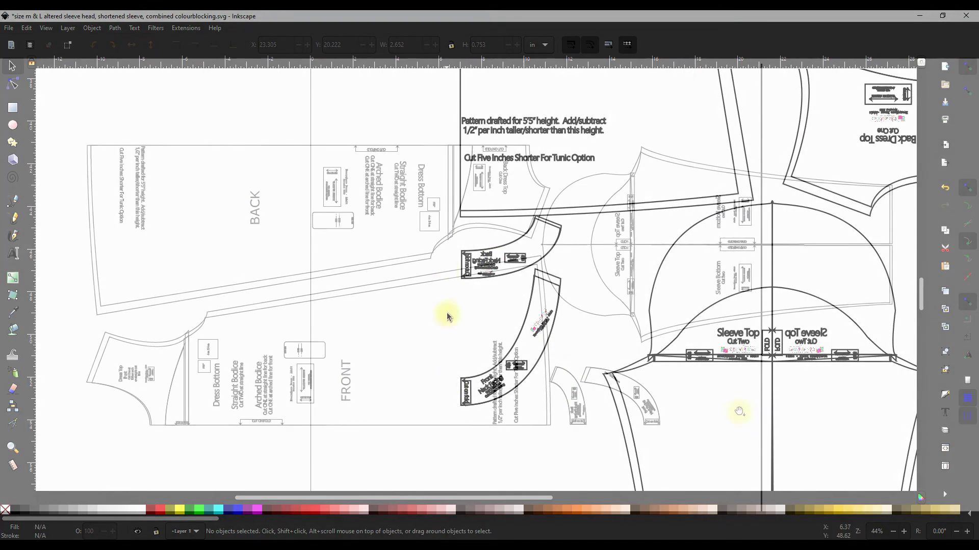